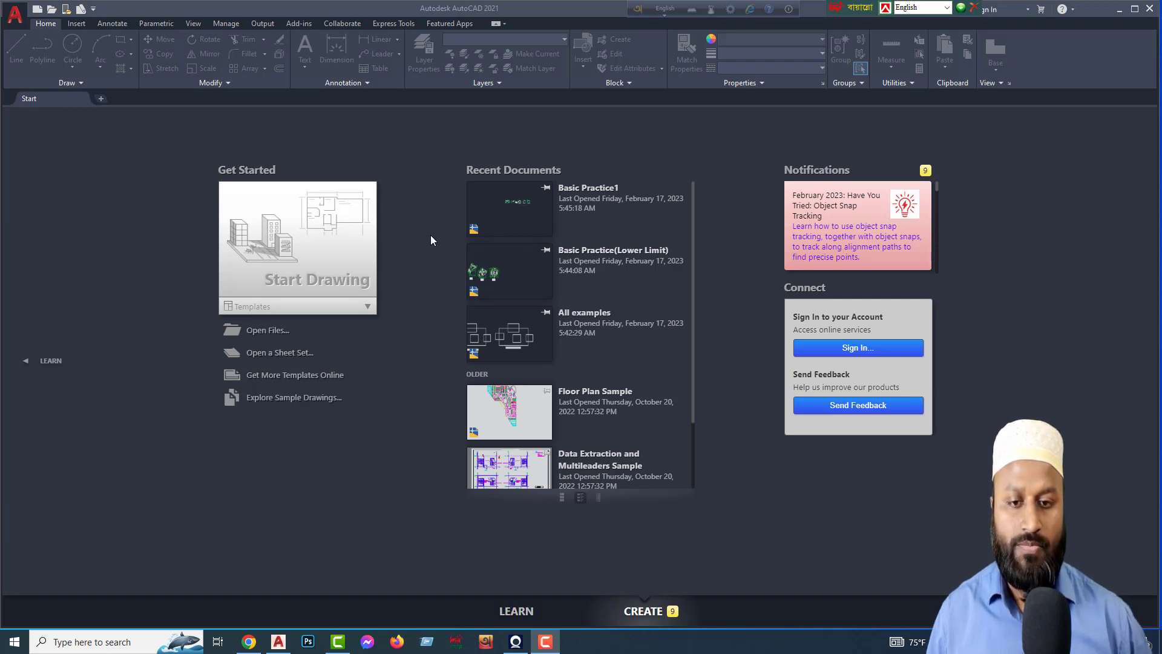
# Create a new drawing from the acad.dwt template.
pyautogui.click(368, 307)
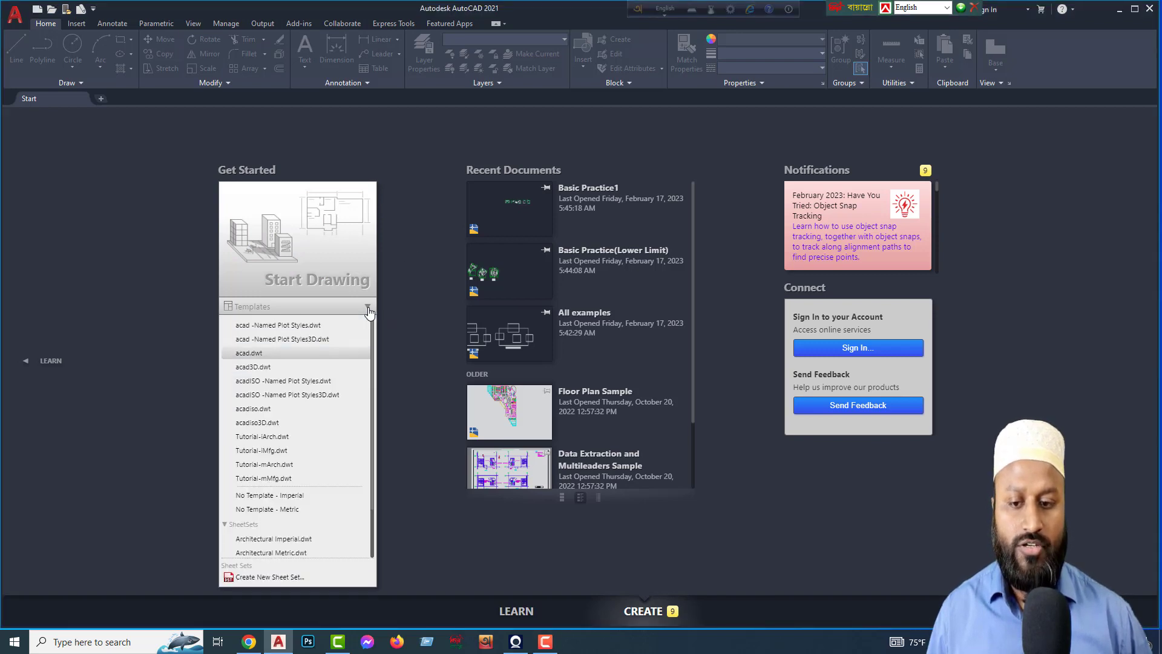
pyautogui.click(273, 353)
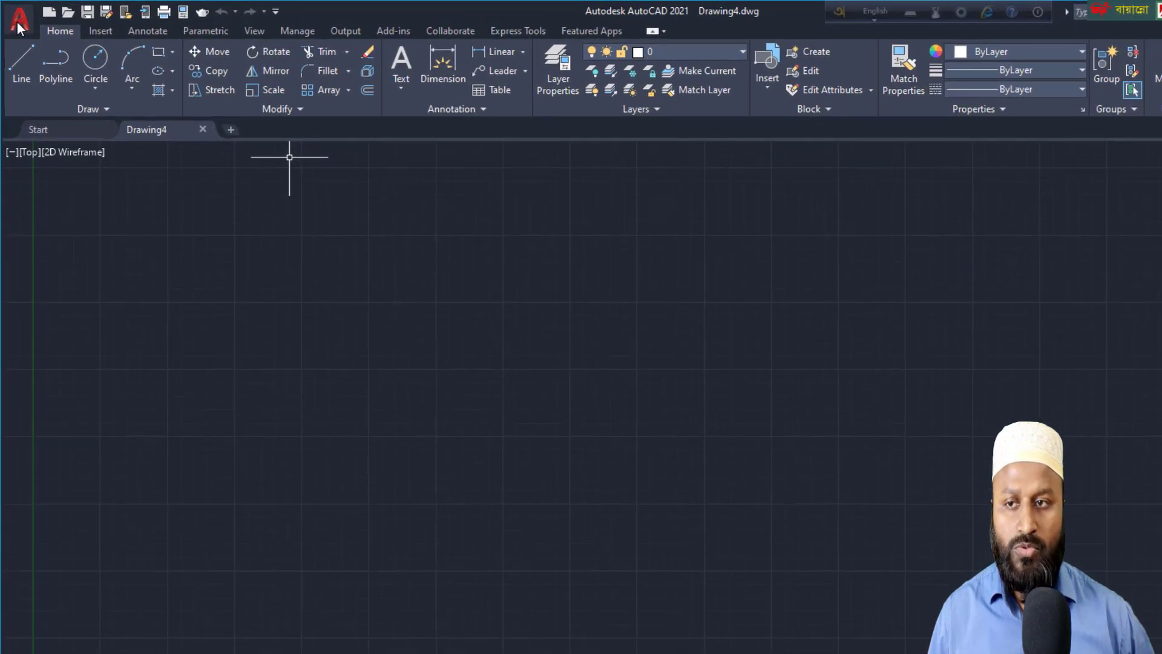
pyautogui.click(19, 24)
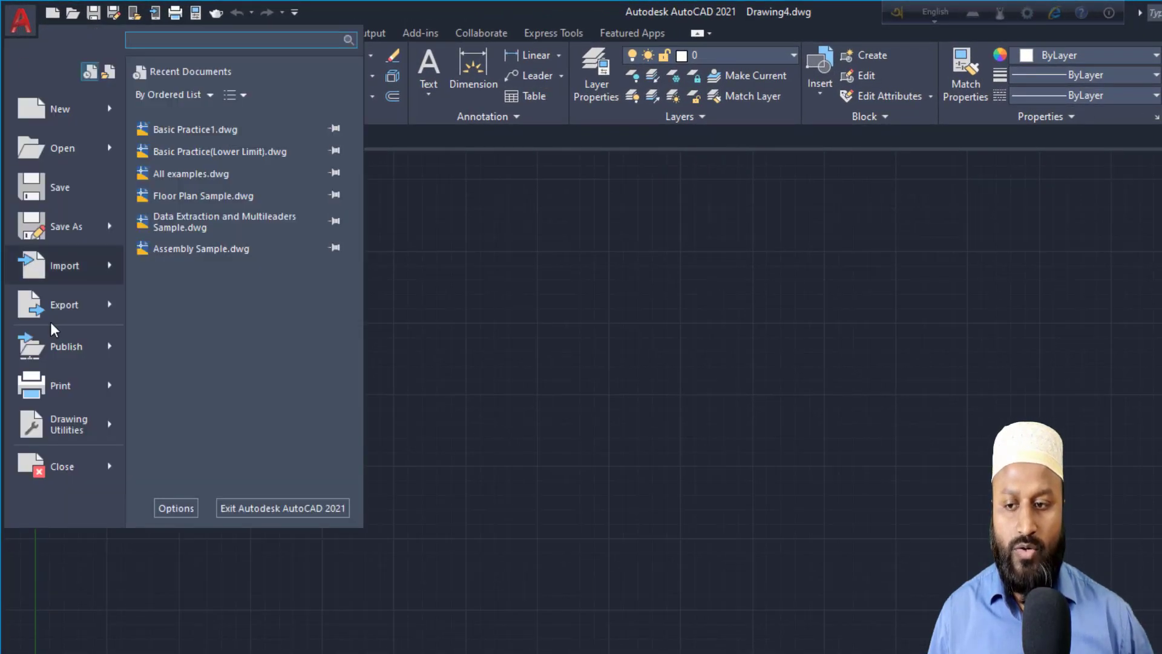
pyautogui.moveTo(78, 420)
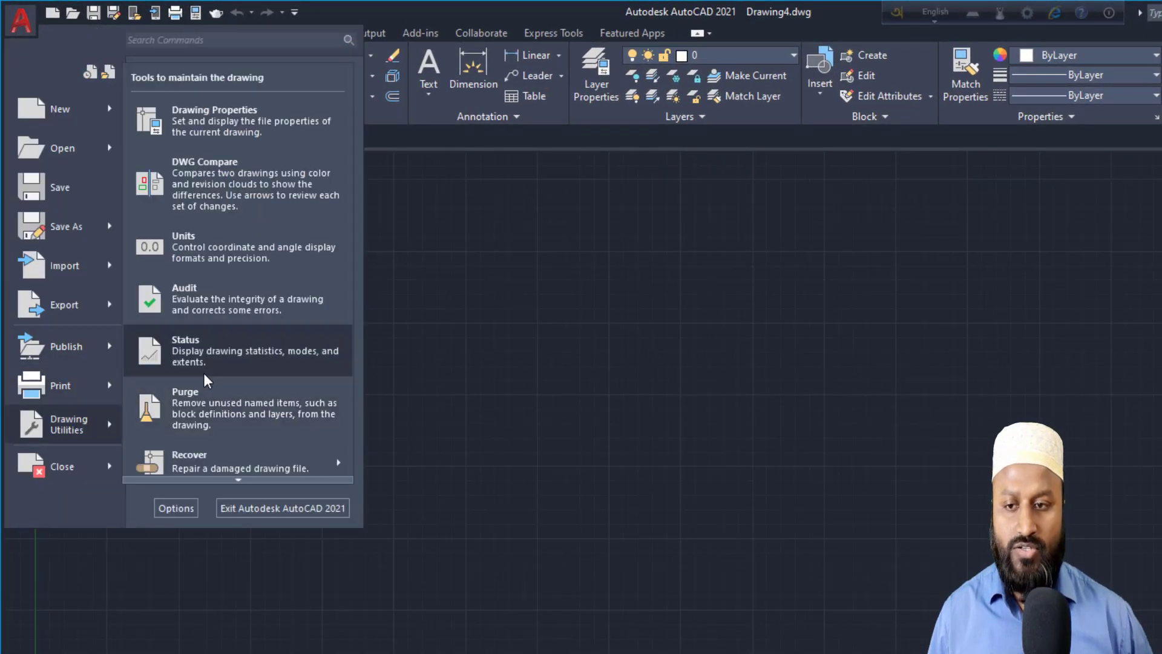
pyautogui.click(195, 248)
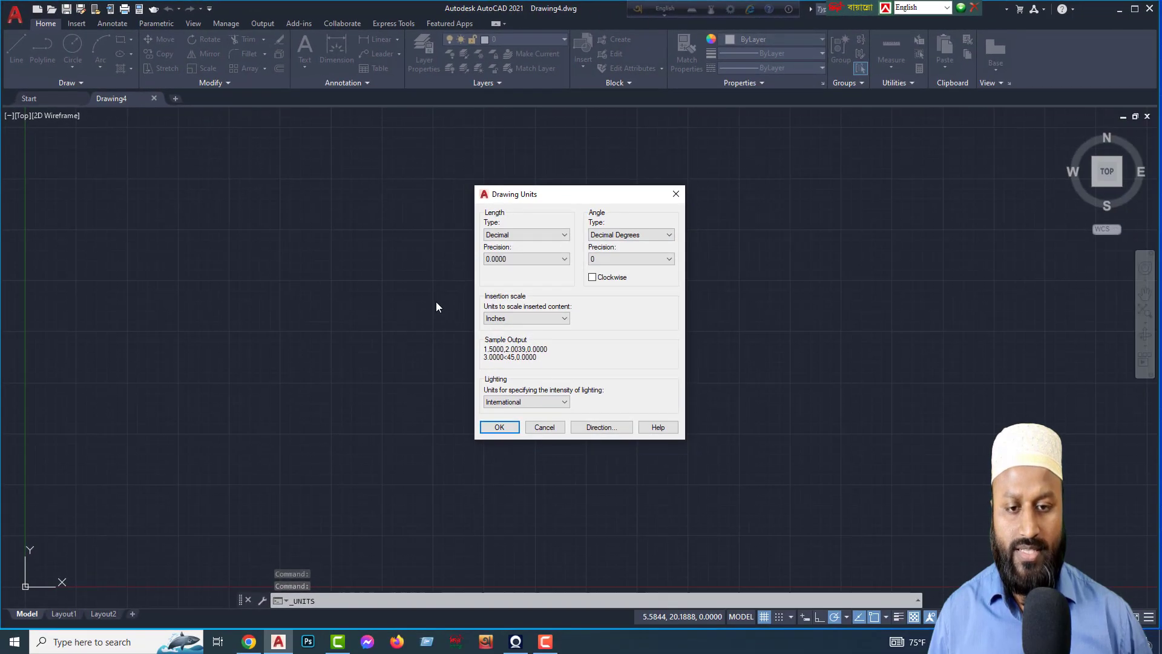
pyautogui.click(677, 194)
# In the drawing units settings, compare the Architectural length type, then set length to Decimal with precision 0.0.
pyautogui.write('un')
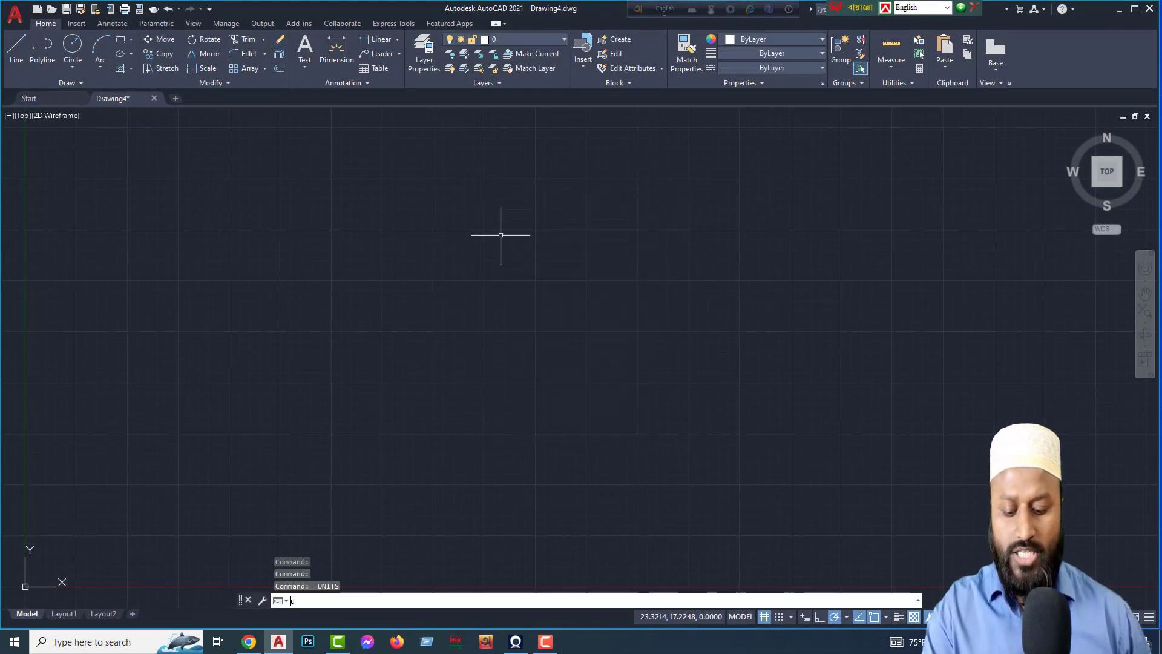
pyautogui.press('Return')
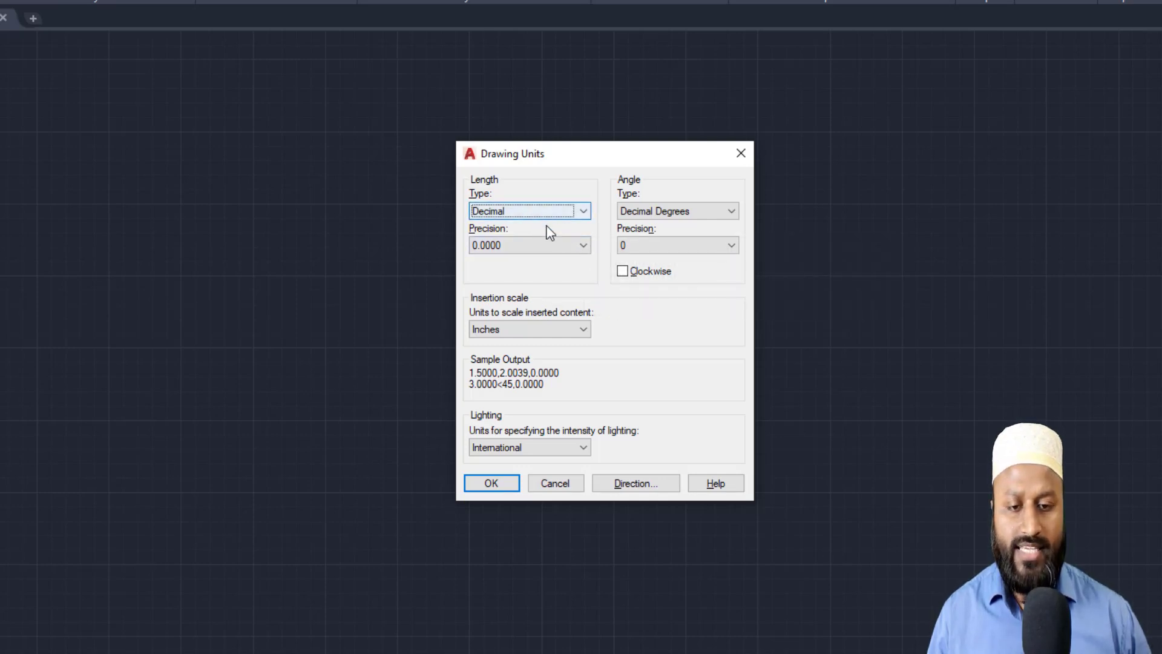
pyautogui.click(584, 212)
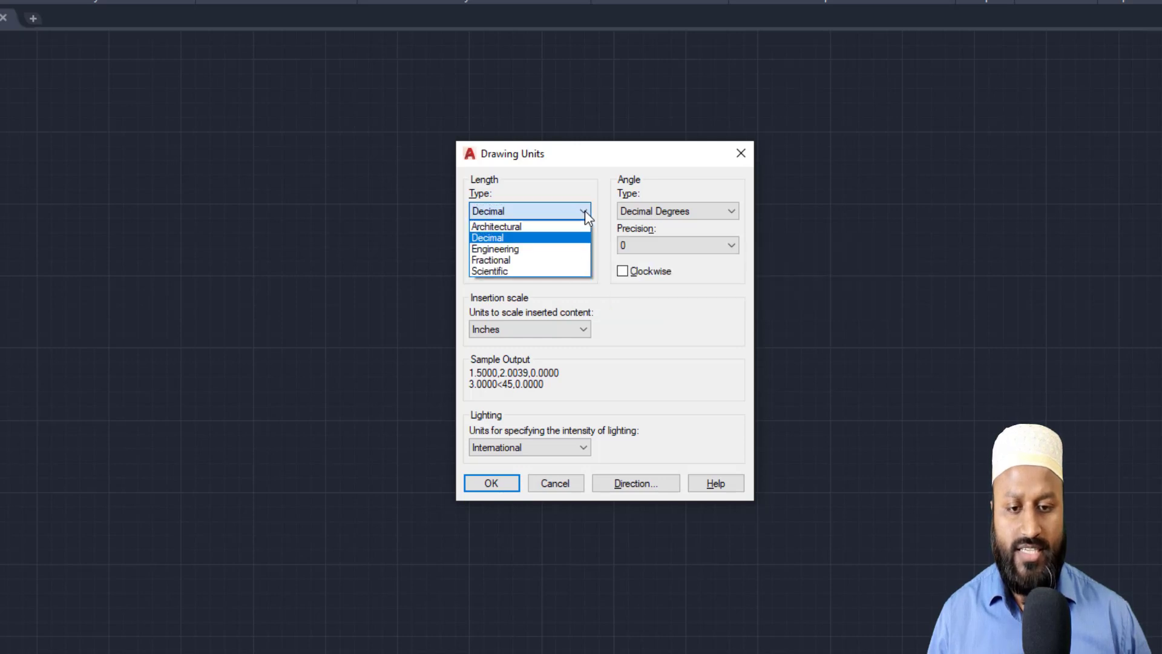
pyautogui.click(520, 240)
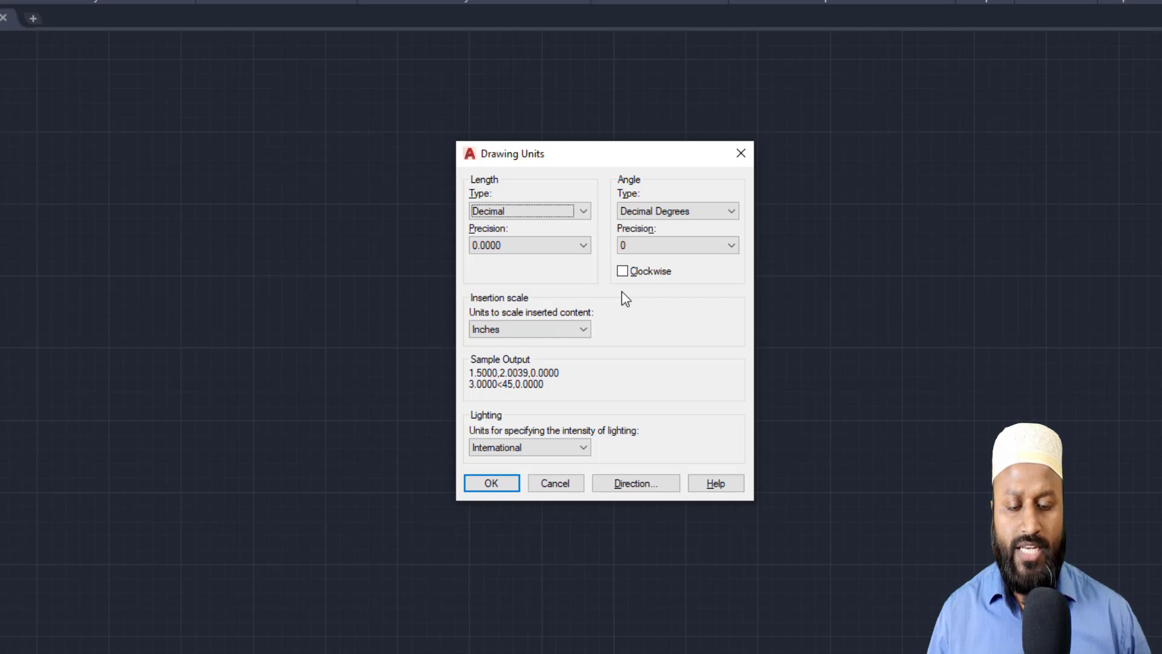
pyautogui.click(585, 212)
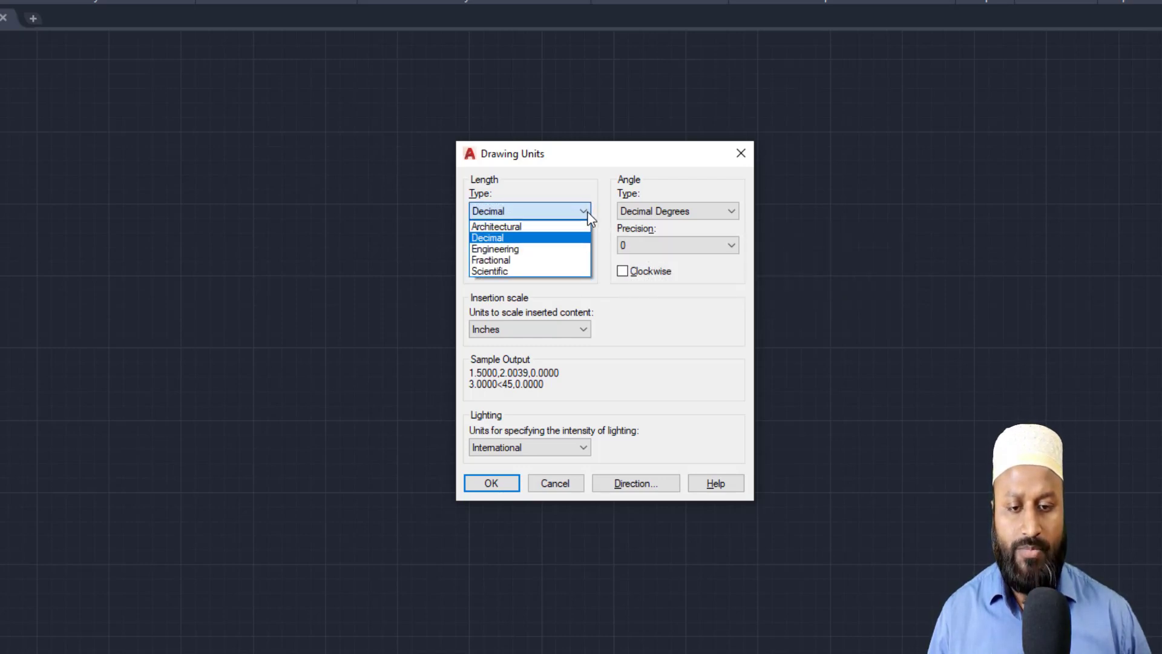
pyautogui.click(553, 227)
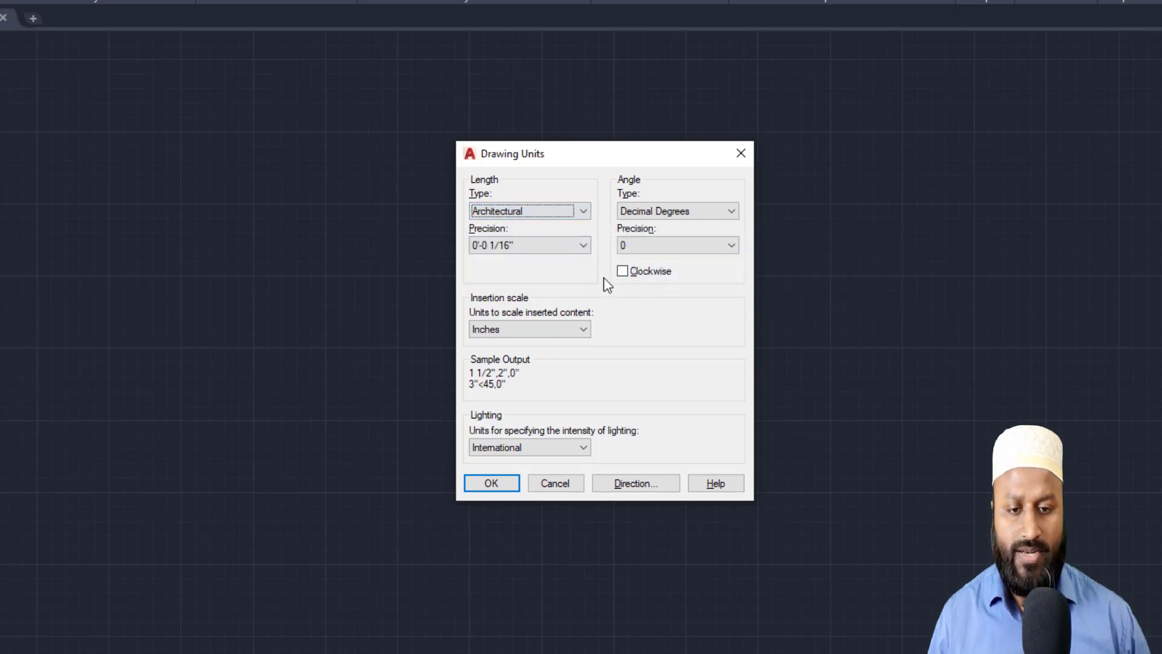
pyautogui.click(585, 212)
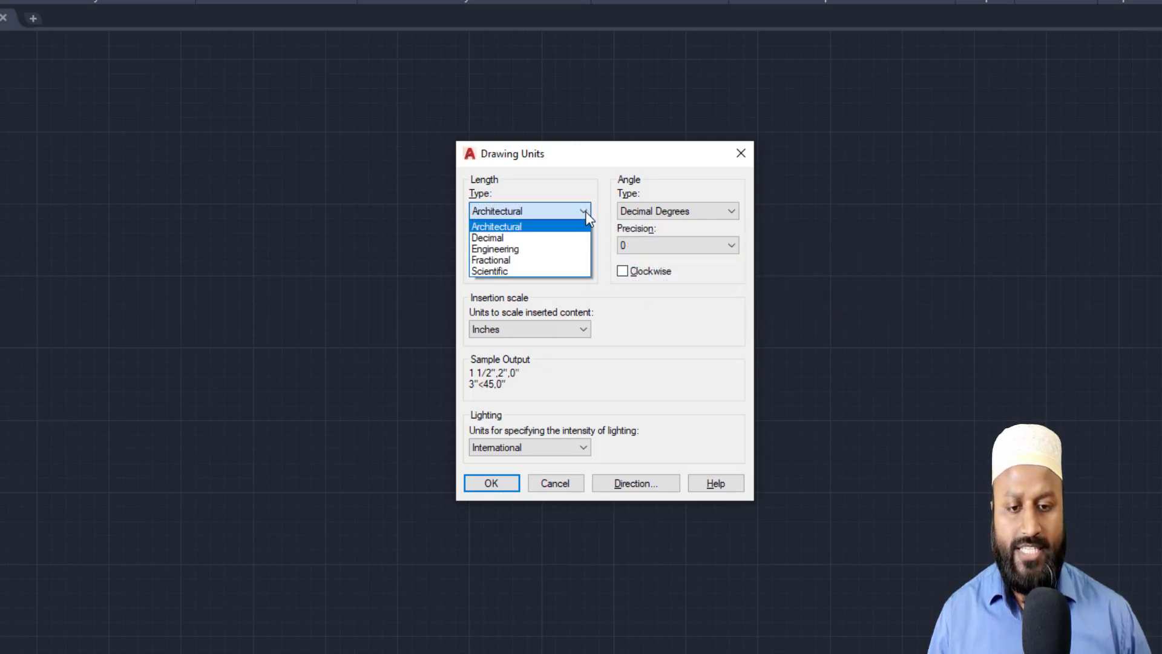
pyautogui.click(545, 238)
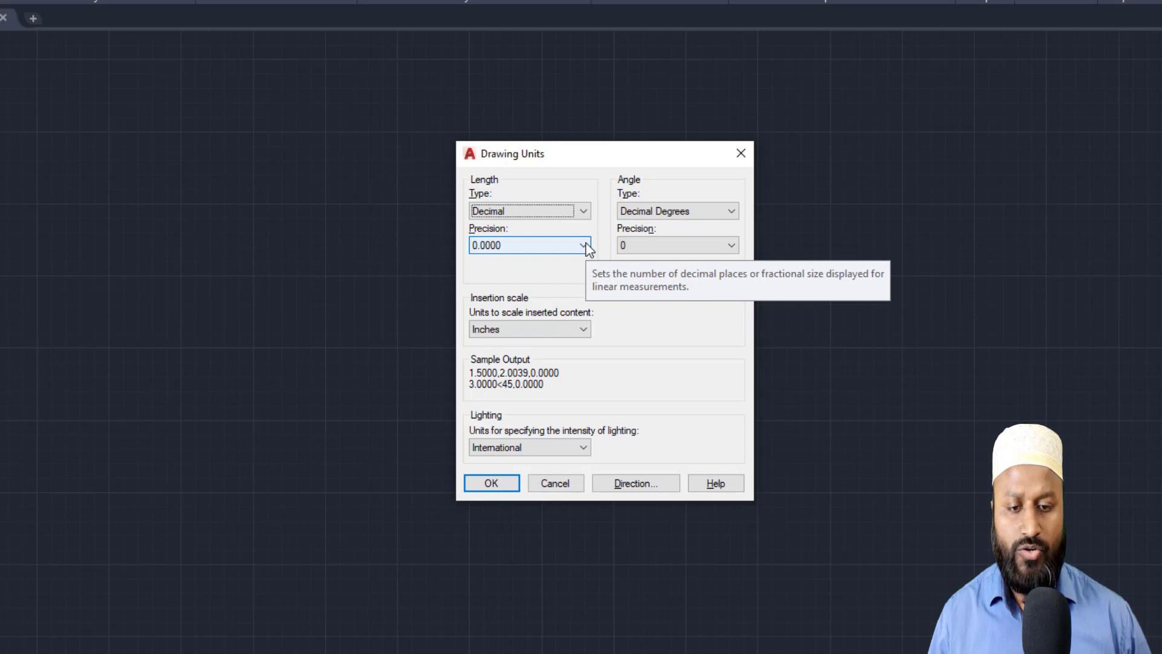
pyautogui.click(584, 245)
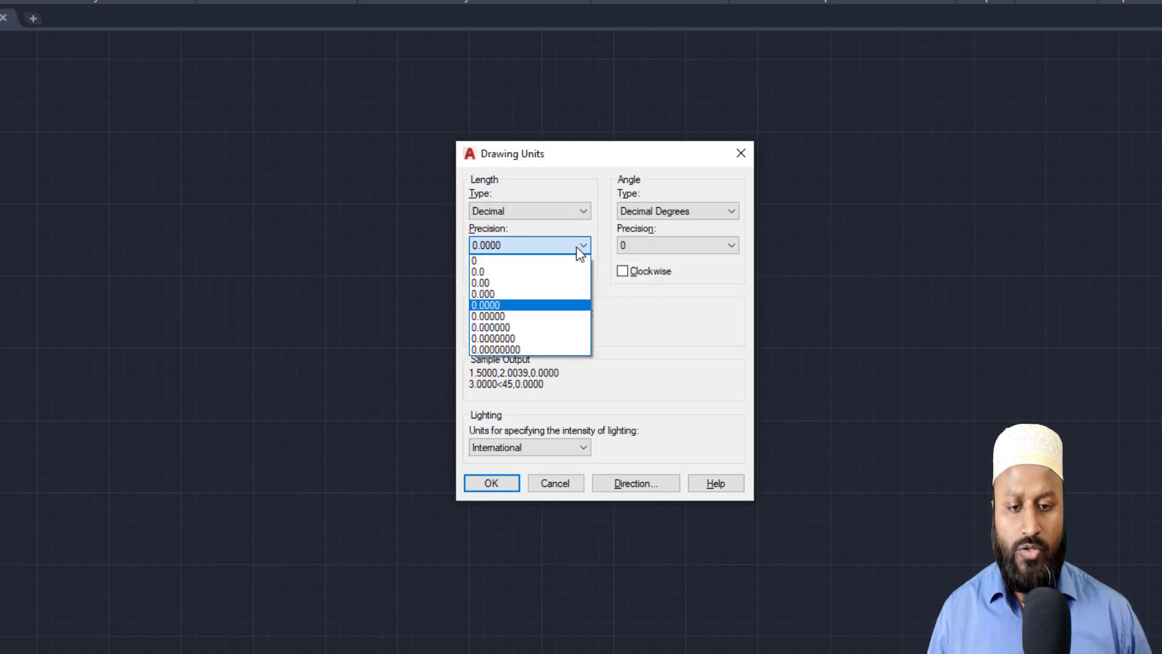
pyautogui.click(557, 275)
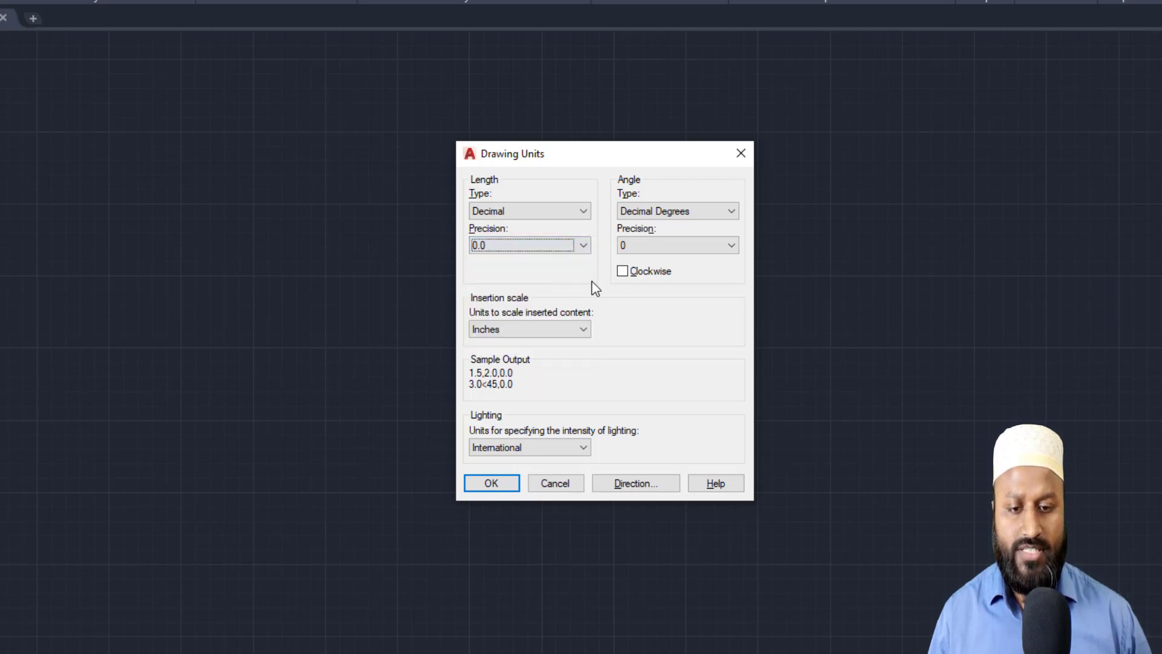
# Keep the angle type at Decimal Degrees with a precision of 0.
pyautogui.click(732, 211)
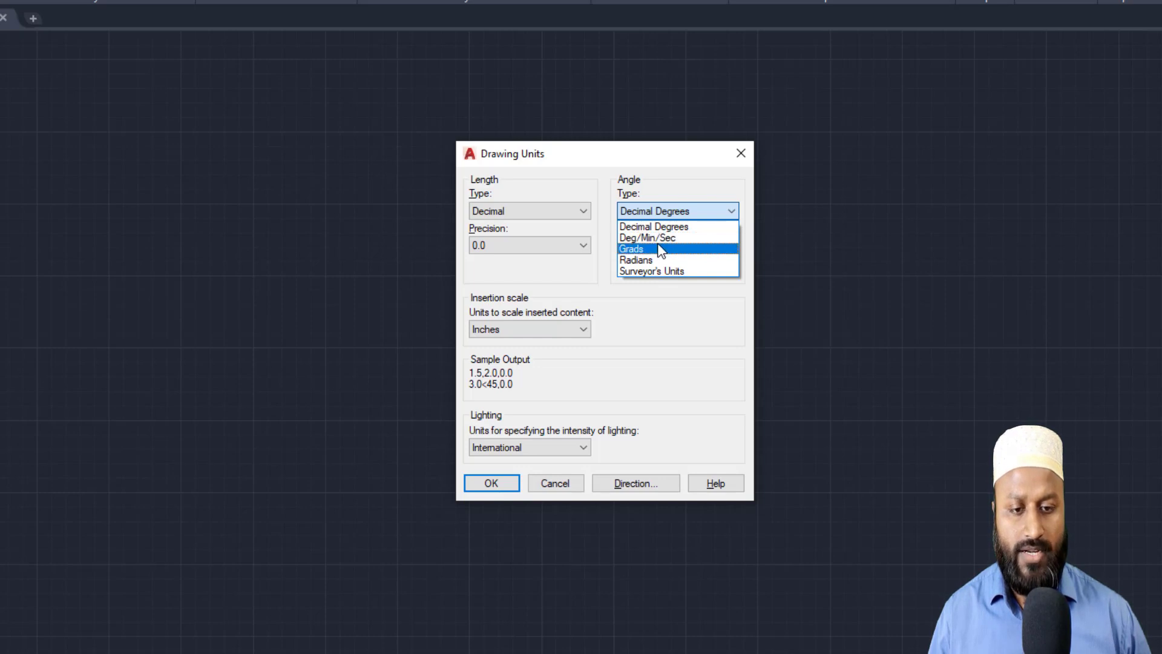
pyautogui.click(666, 228)
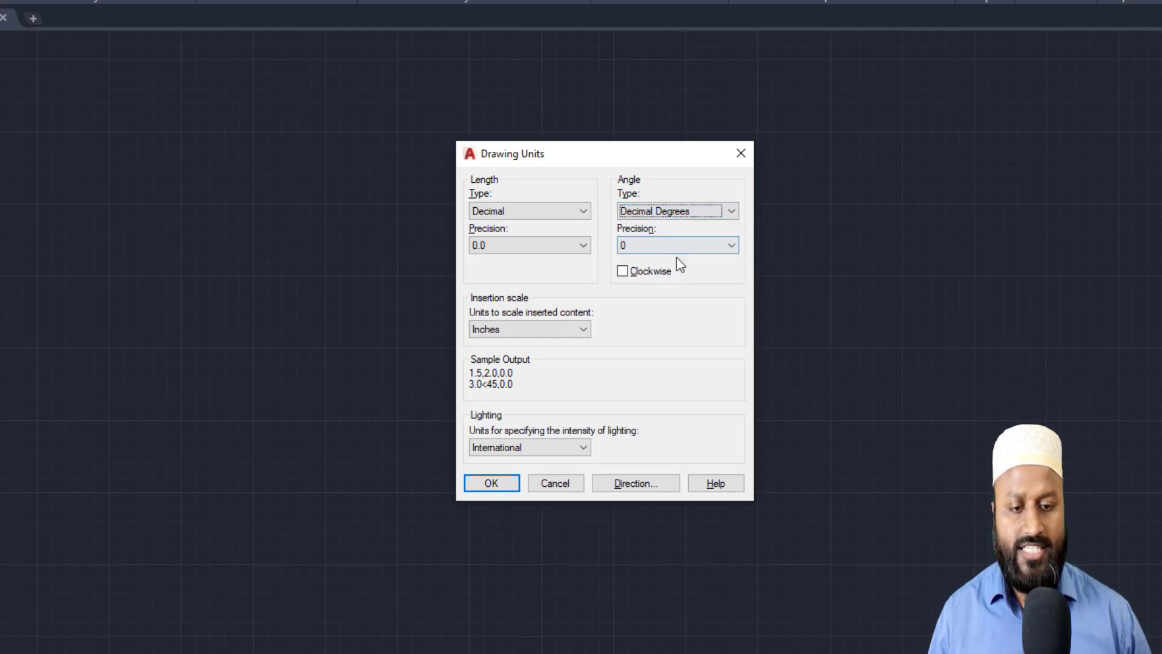
pyautogui.click(684, 249)
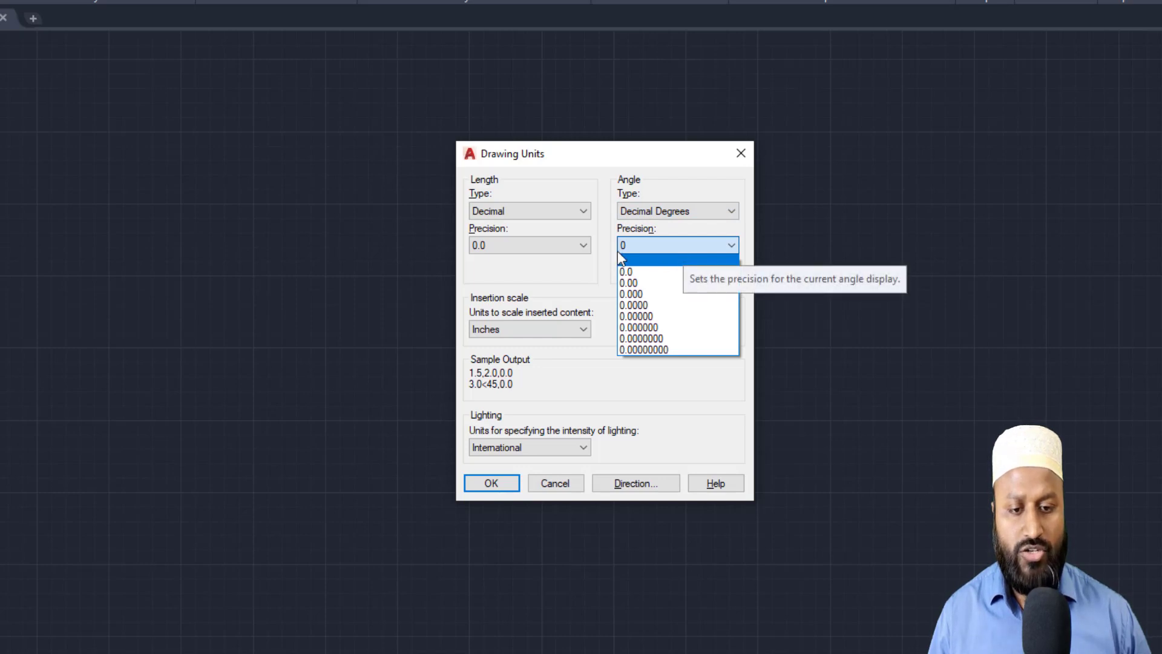
pyautogui.click(596, 275)
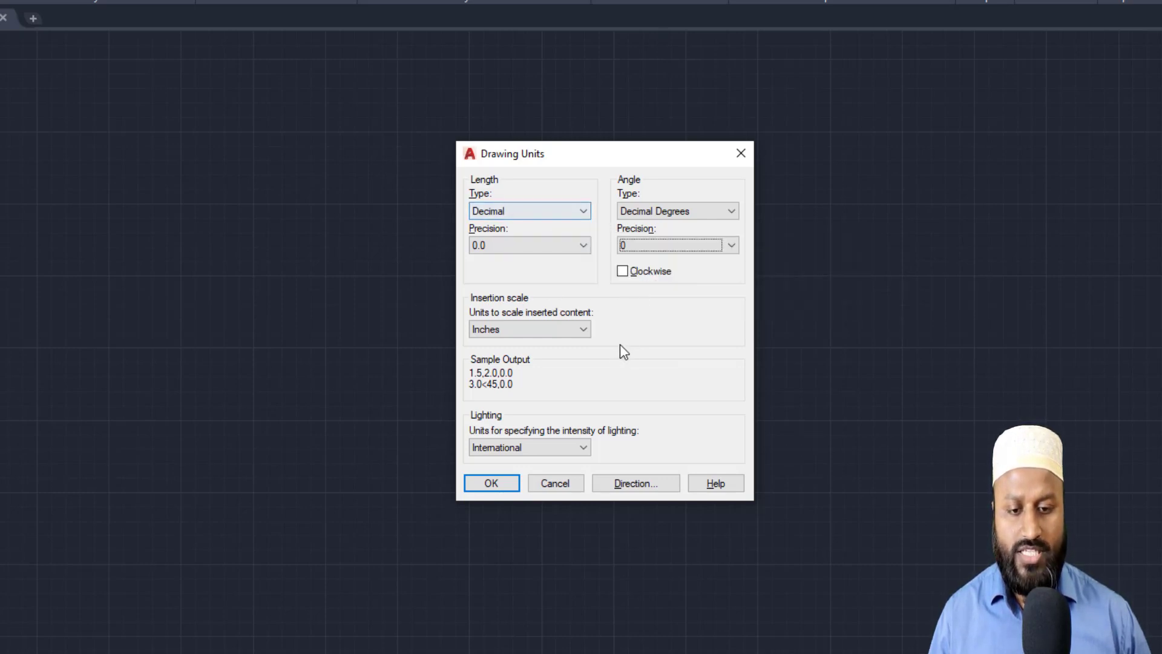
# Set the insertion scale units to Millimeters and apply the drawing units.
pyautogui.click(585, 330)
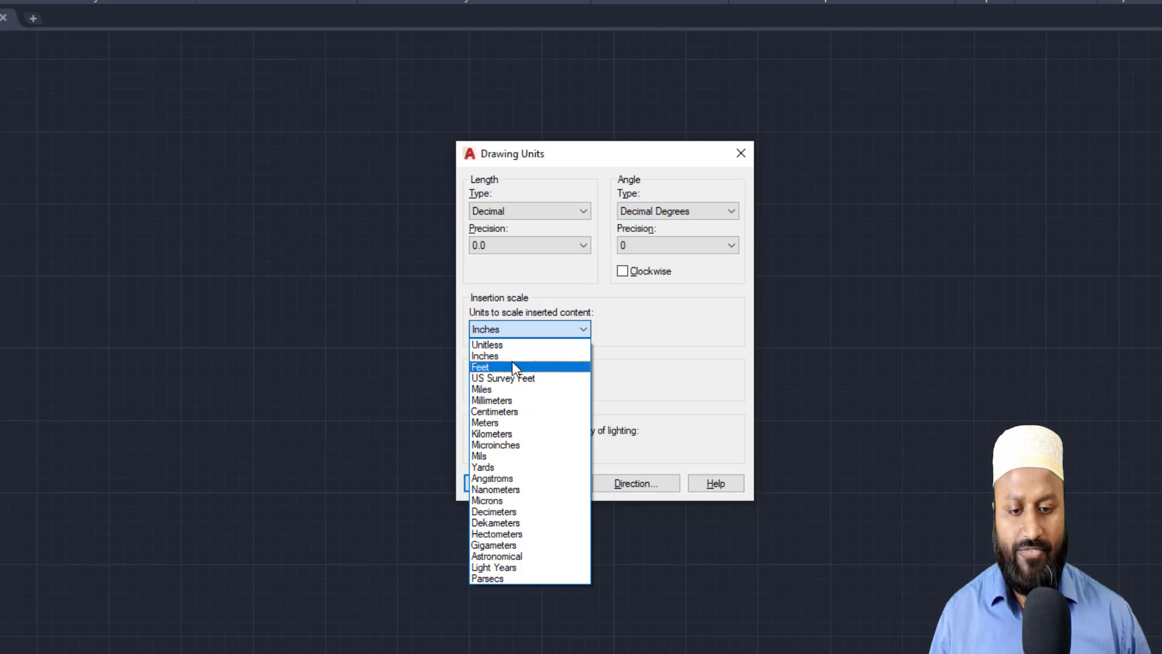
pyautogui.click(517, 400)
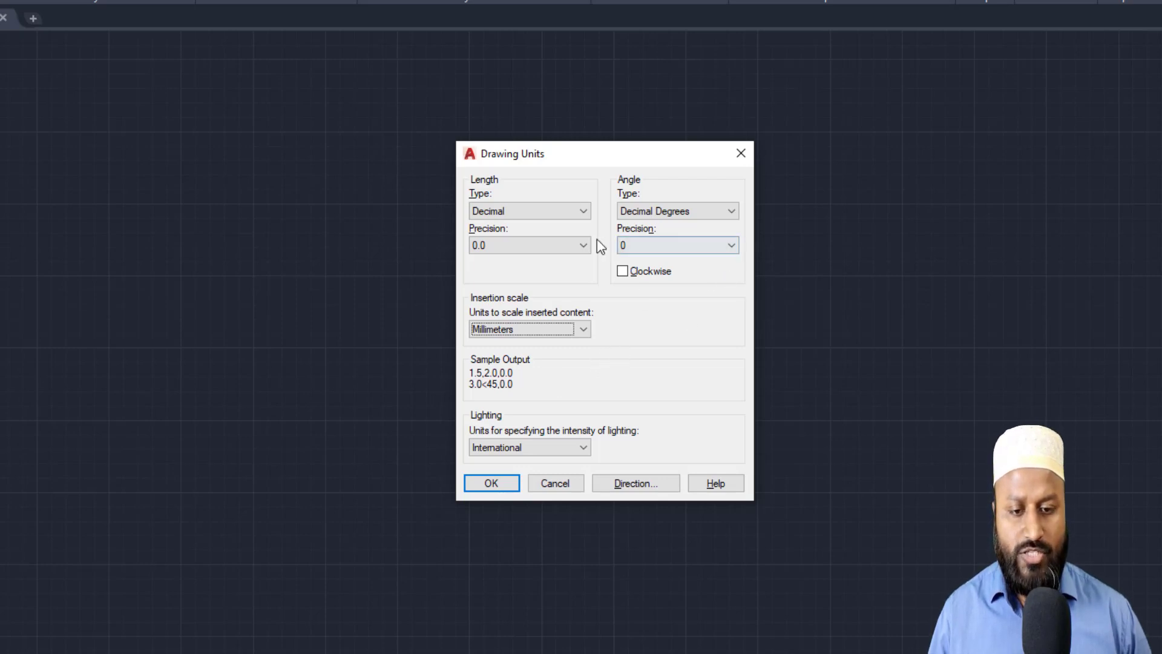
pyautogui.click(492, 483)
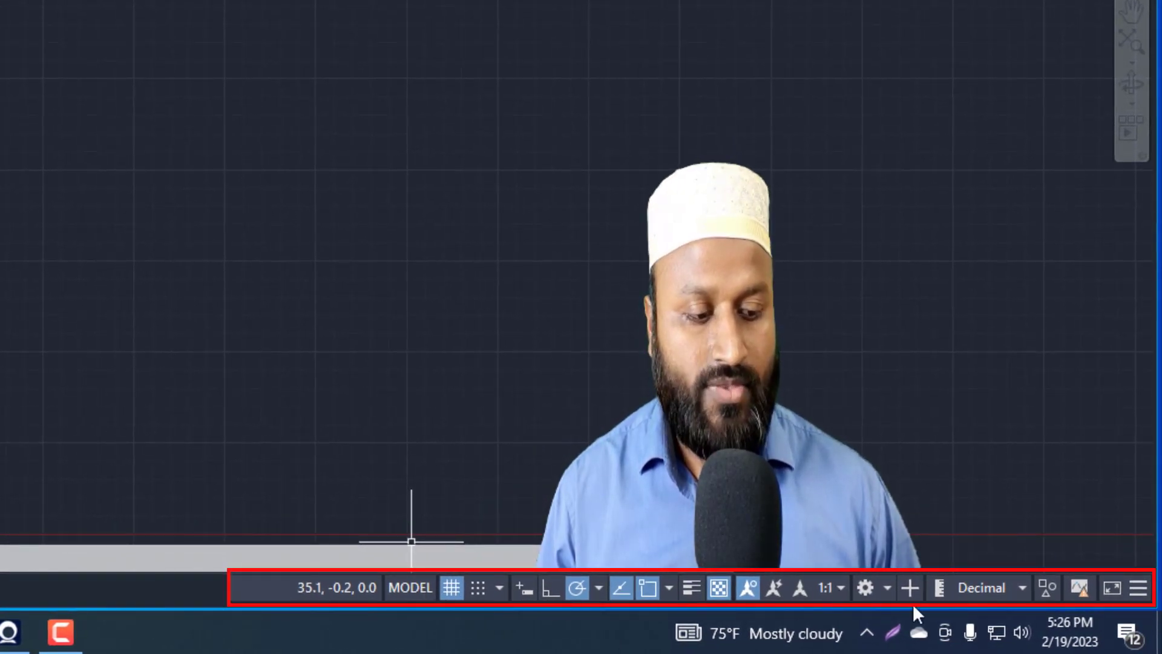
# Review which tools the status bar can show and toggle the grid display off and back on.
pyautogui.click(1138, 587)
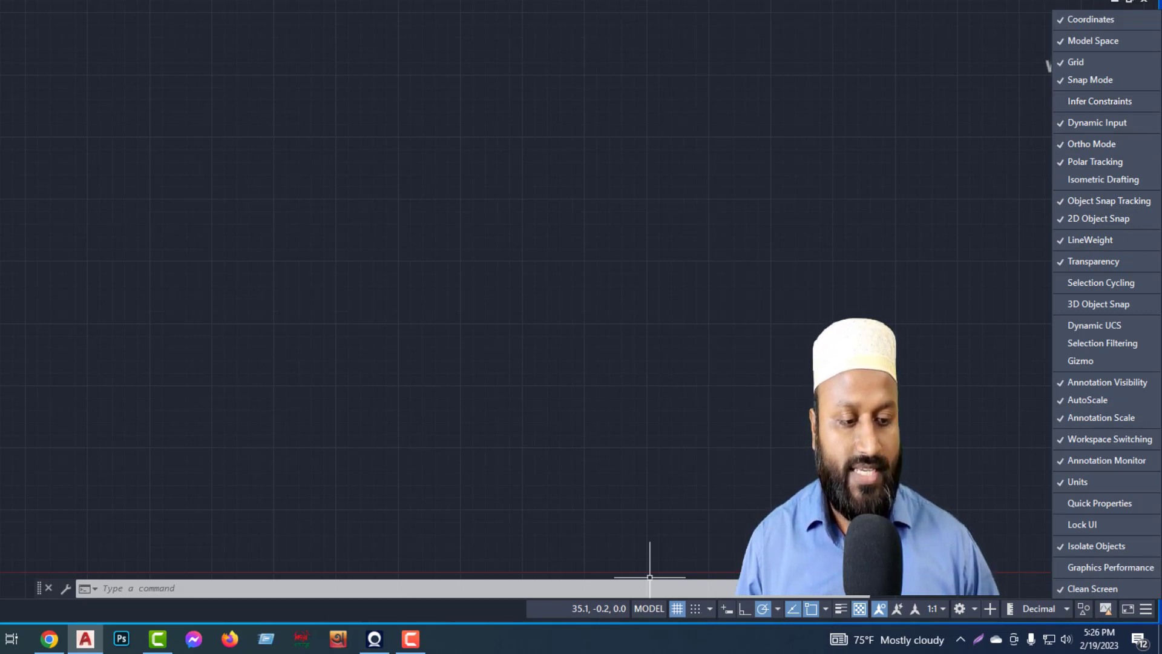
pyautogui.click(893, 457)
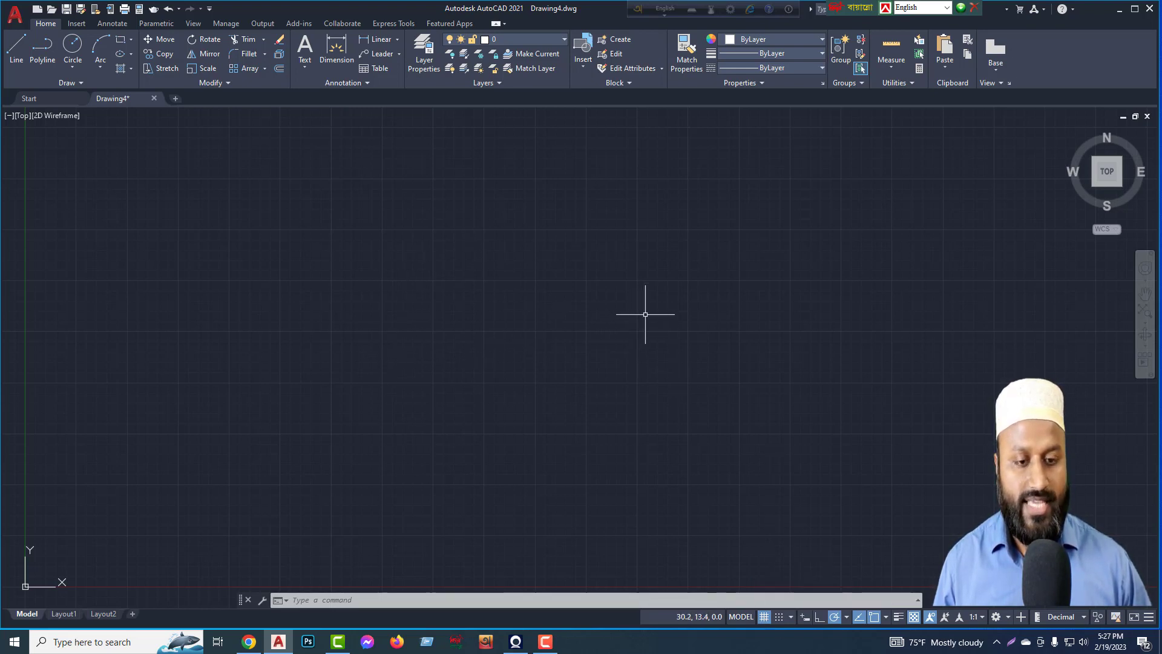
pyautogui.click(765, 615)
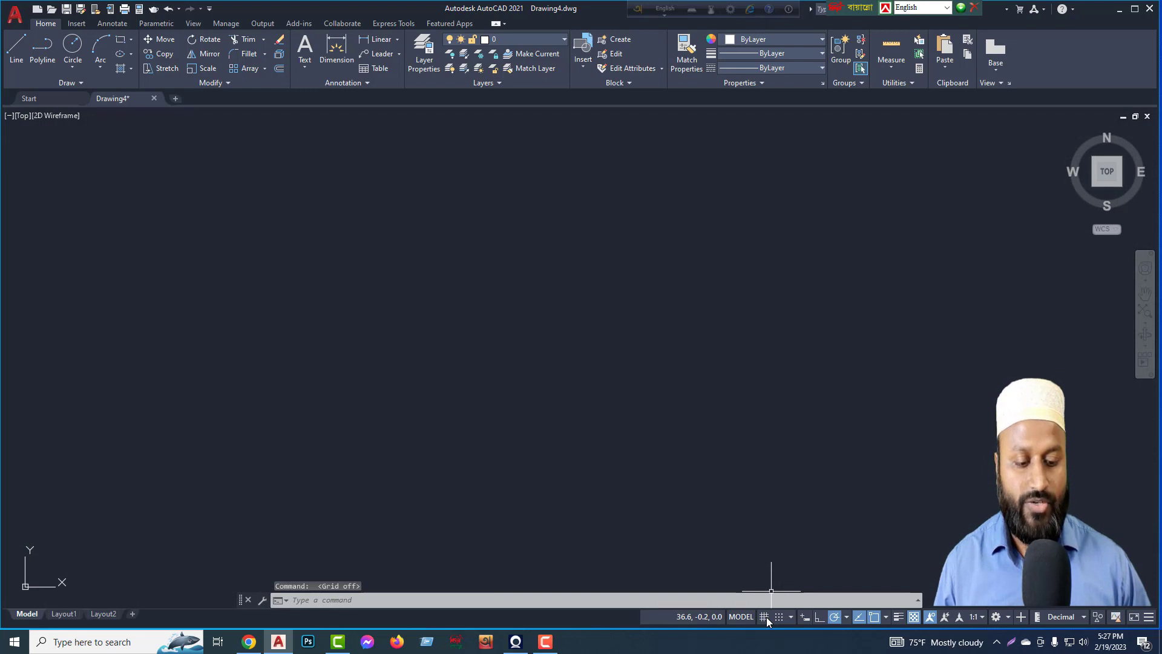
pyautogui.click(764, 615)
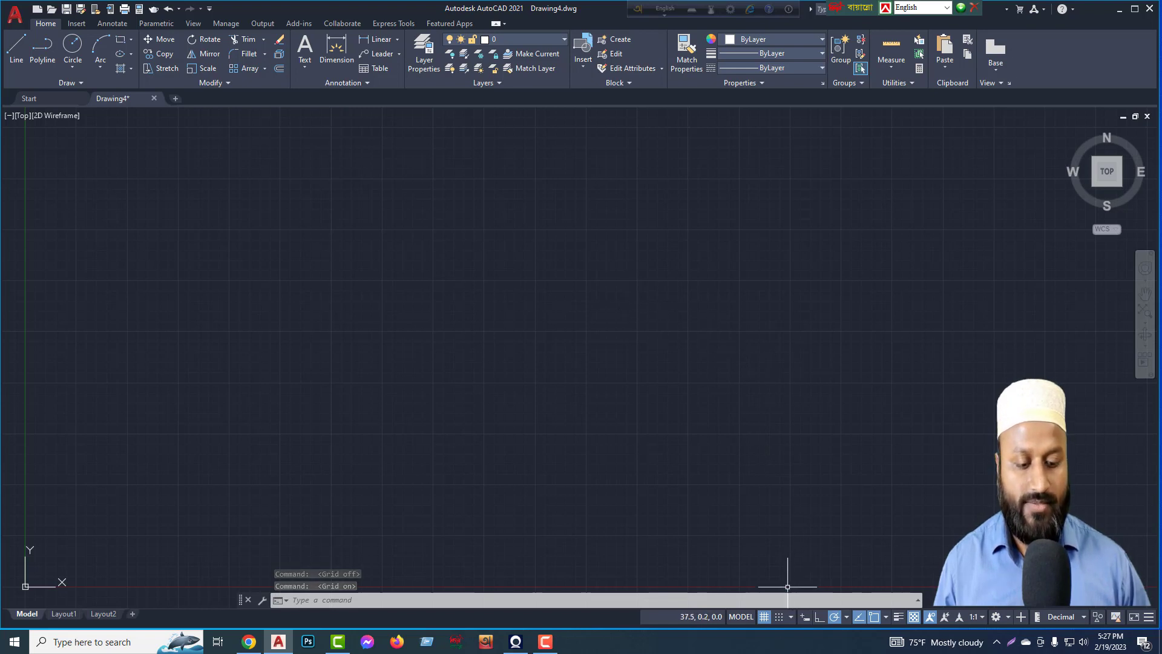
# Turn on snap mode and try its cursor snapping with the Line command in the drawing area.
pyautogui.click(780, 615)
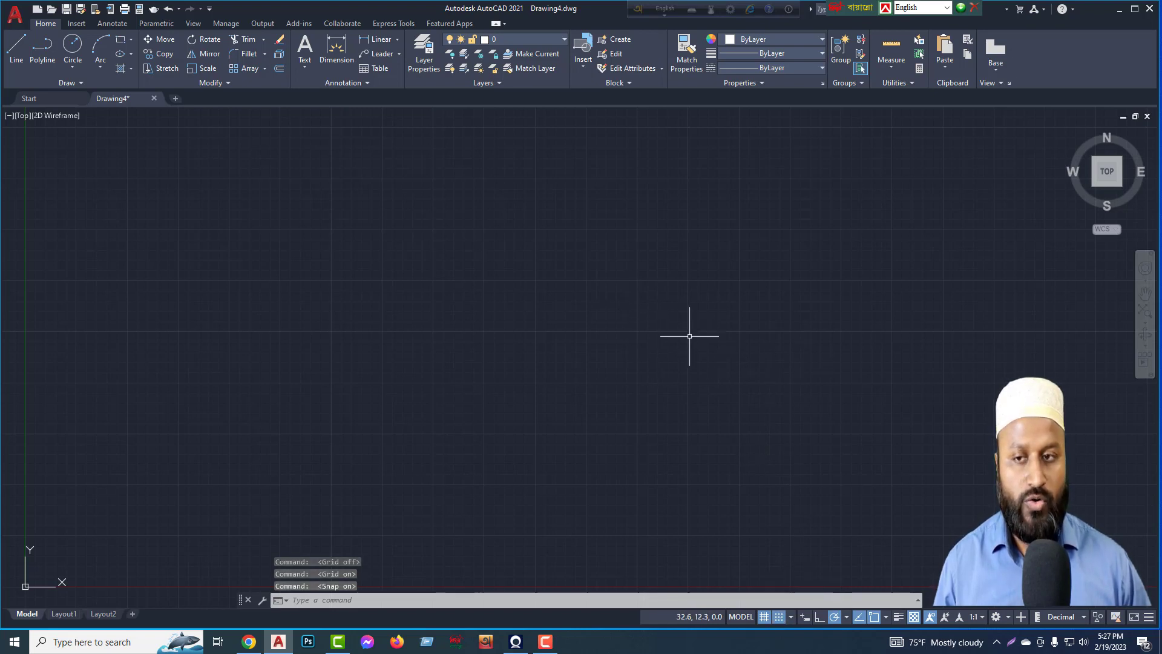
pyautogui.click(24, 61)
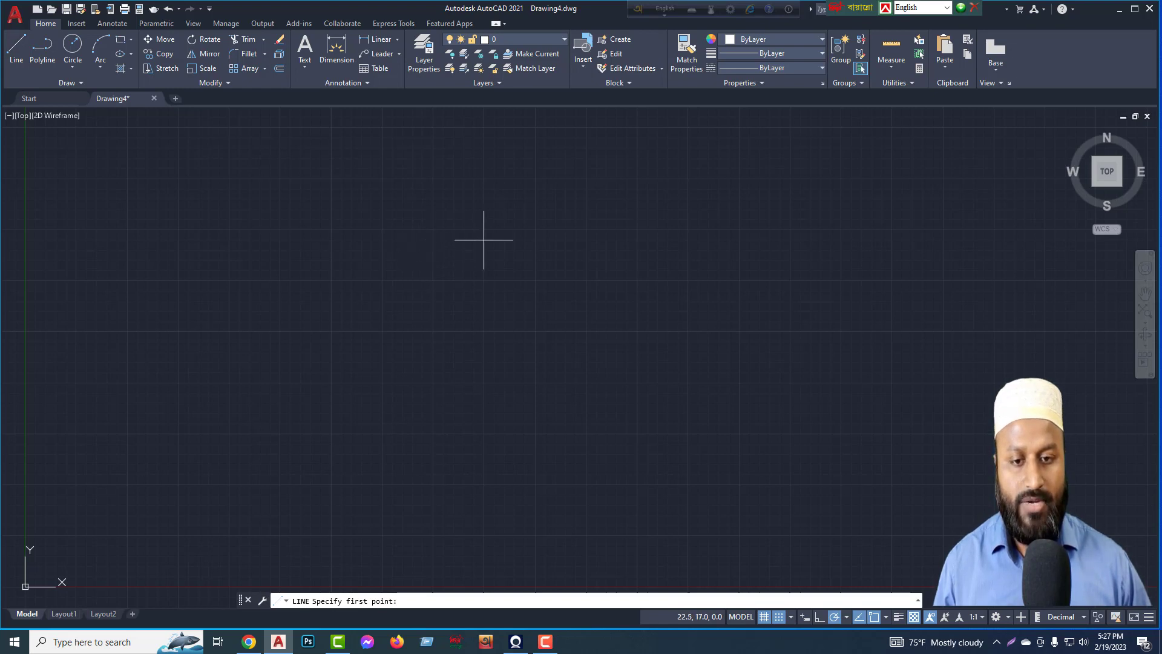
pyautogui.scroll(2, 481, 245)
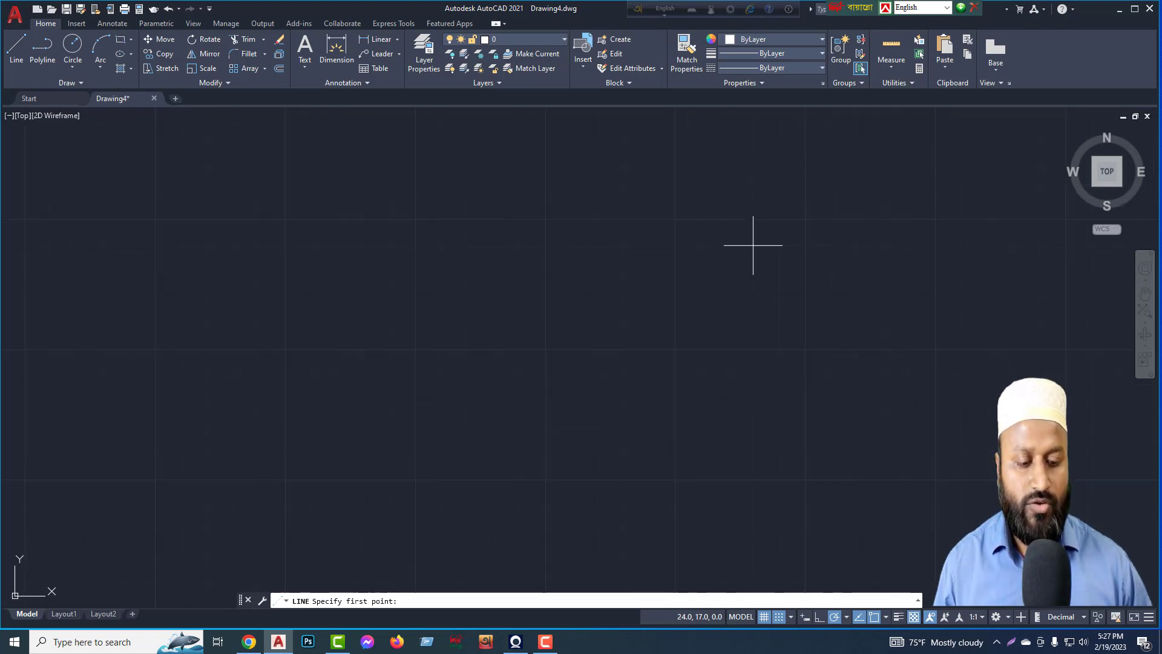
pyautogui.scroll(-4, 753, 246)
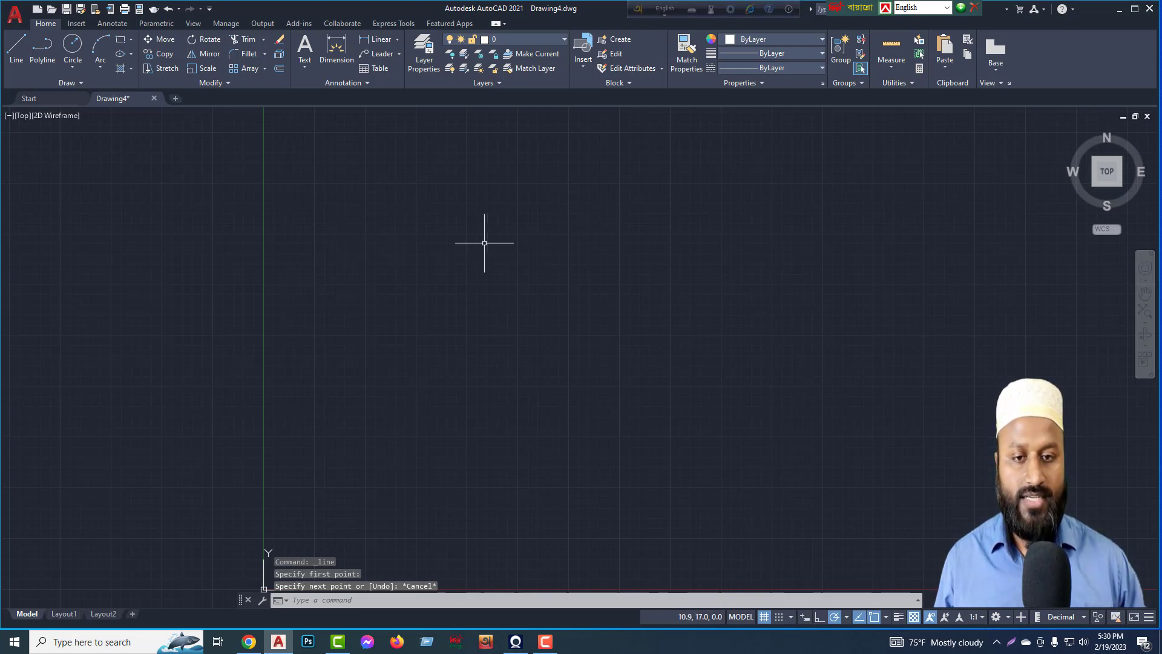
# Draw a horizontal line 20 mm long to the right of the origin, in the middle of the drawing area.
pyautogui.click(15, 57)
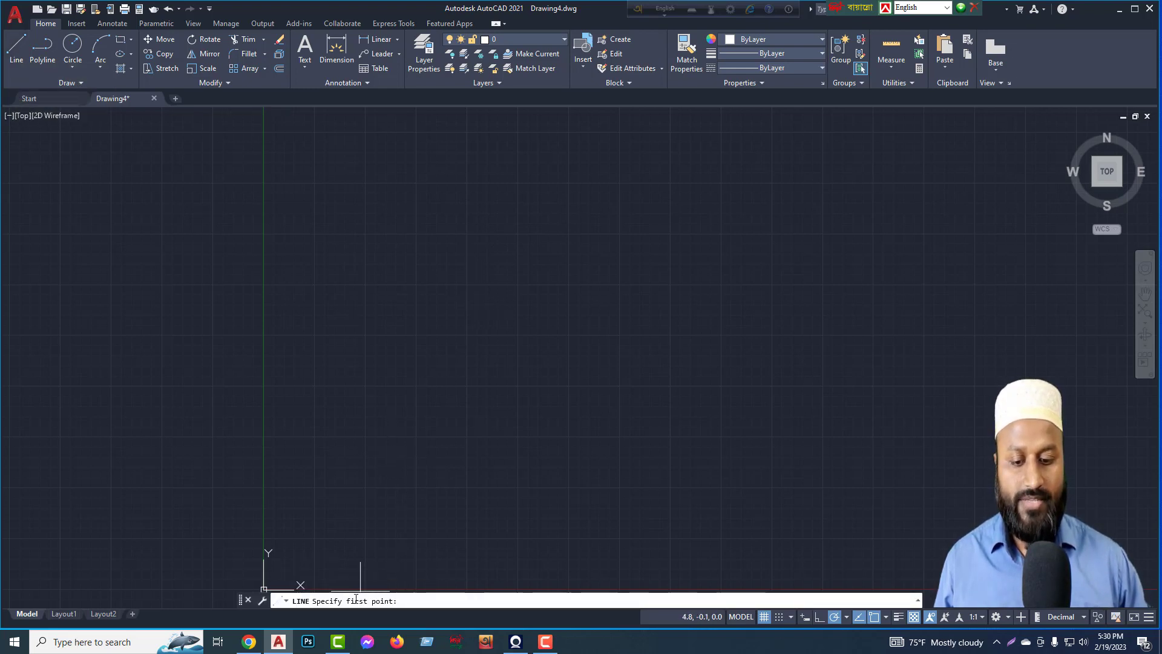
pyautogui.click(391, 322)
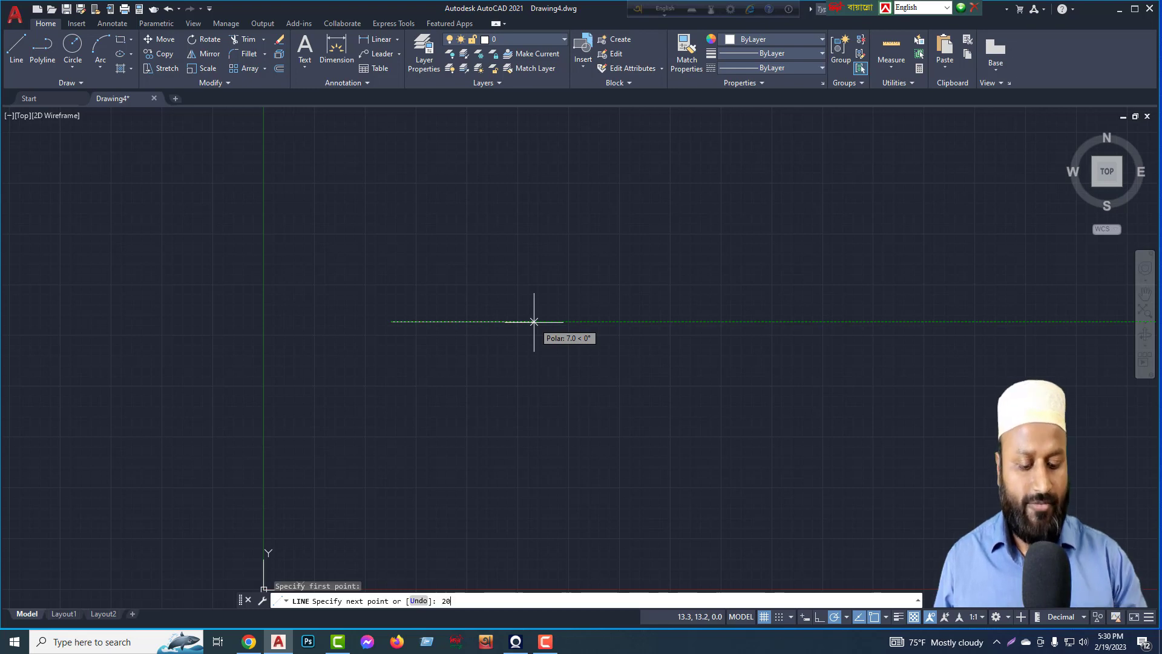
pyautogui.press('Return')
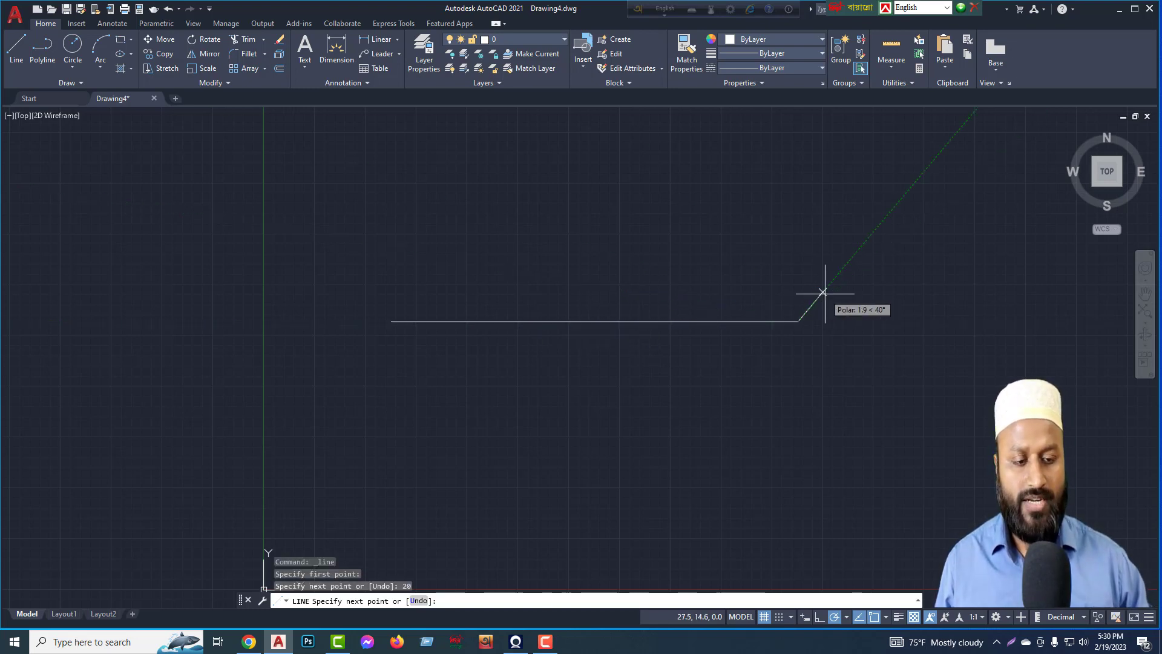
pyautogui.press('Return')
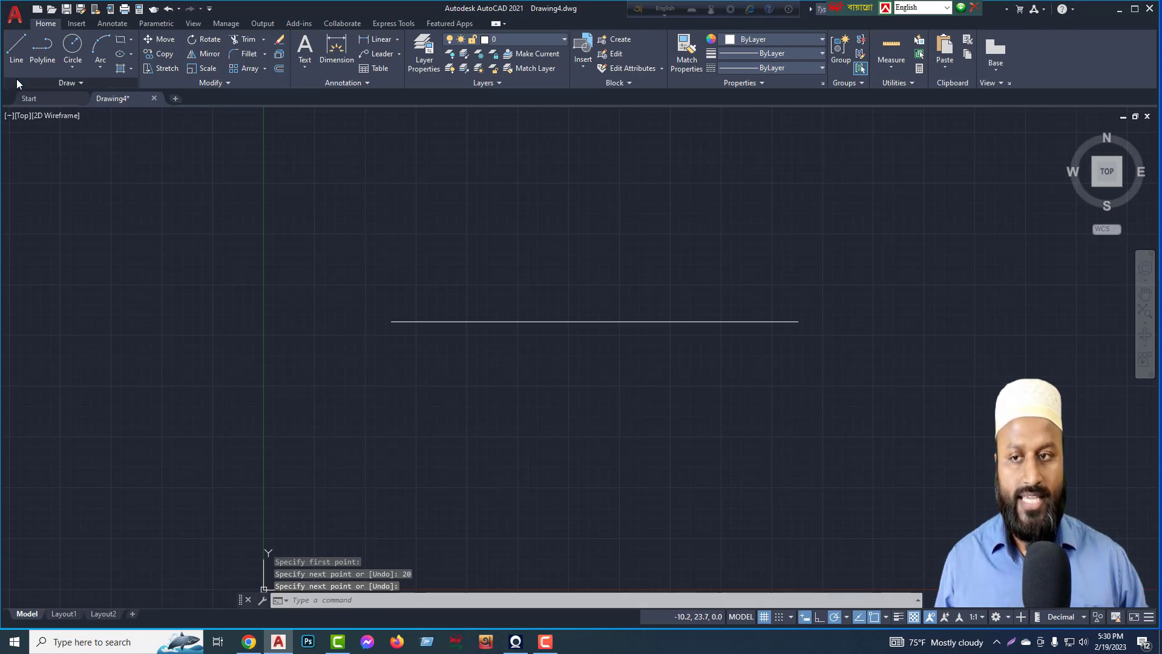
# Draw a second horizontal line 20 mm long just below the existing one, starting under its left end.
pyautogui.click(16, 49)
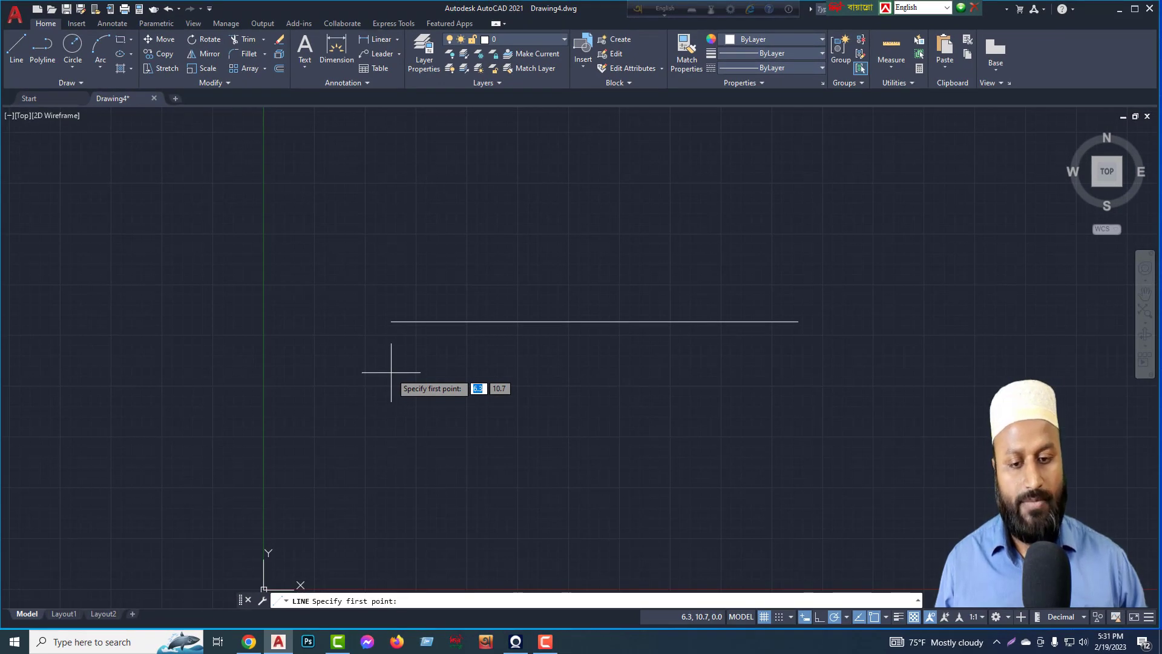
pyautogui.click(390, 371)
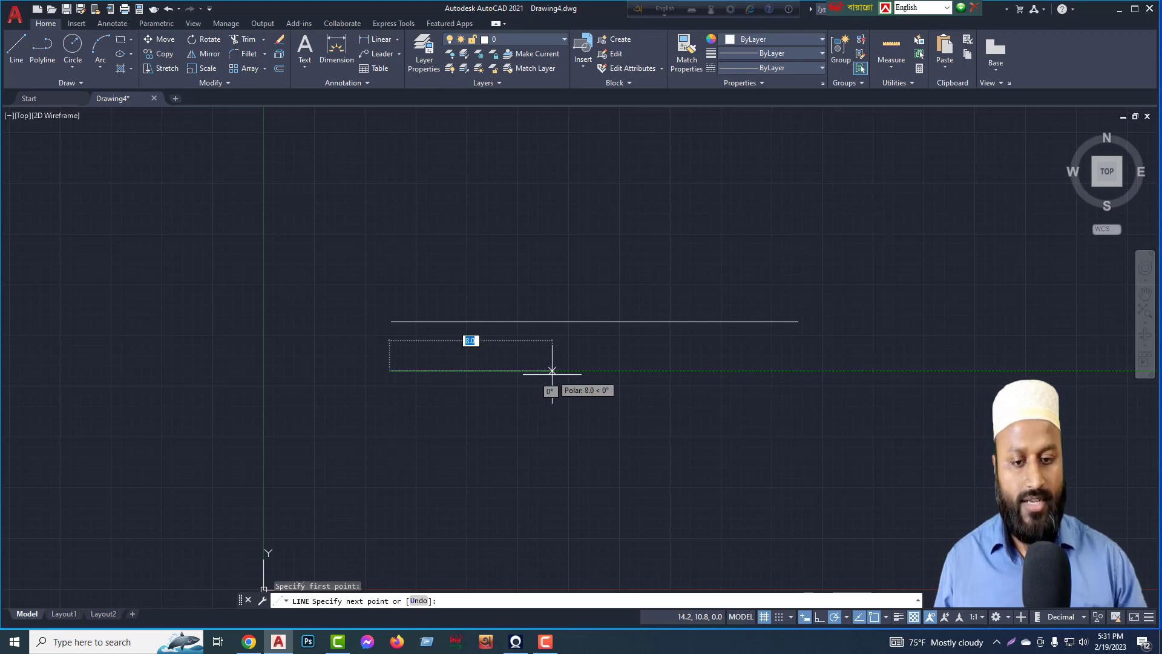
pyautogui.write('20')
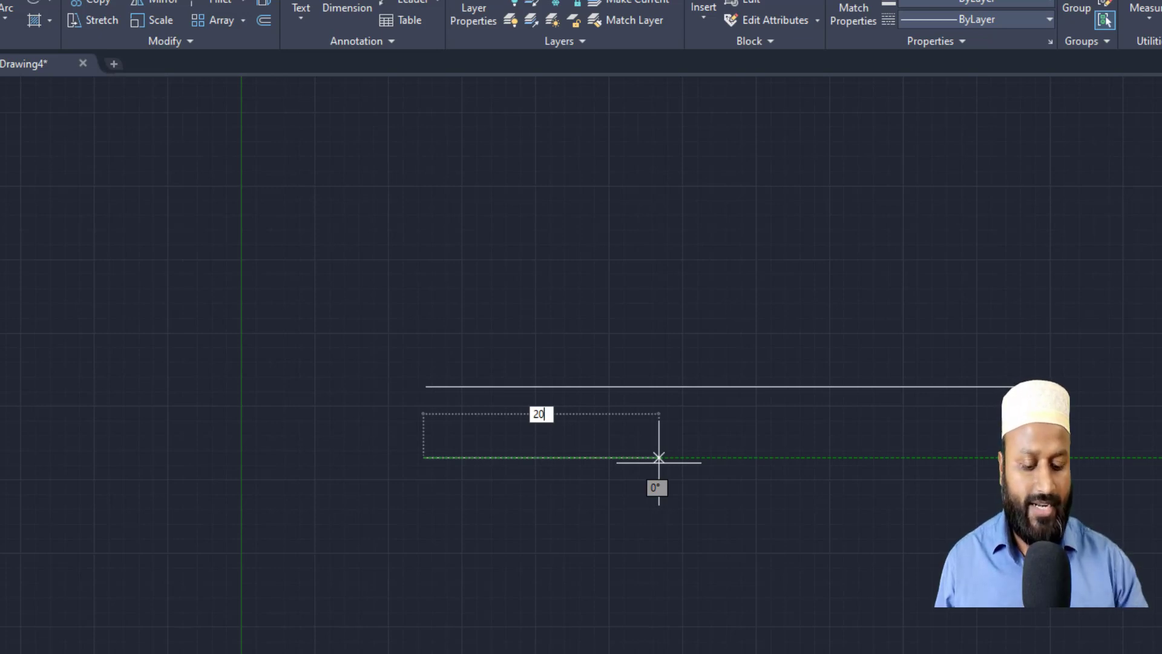
pyautogui.press('Return')
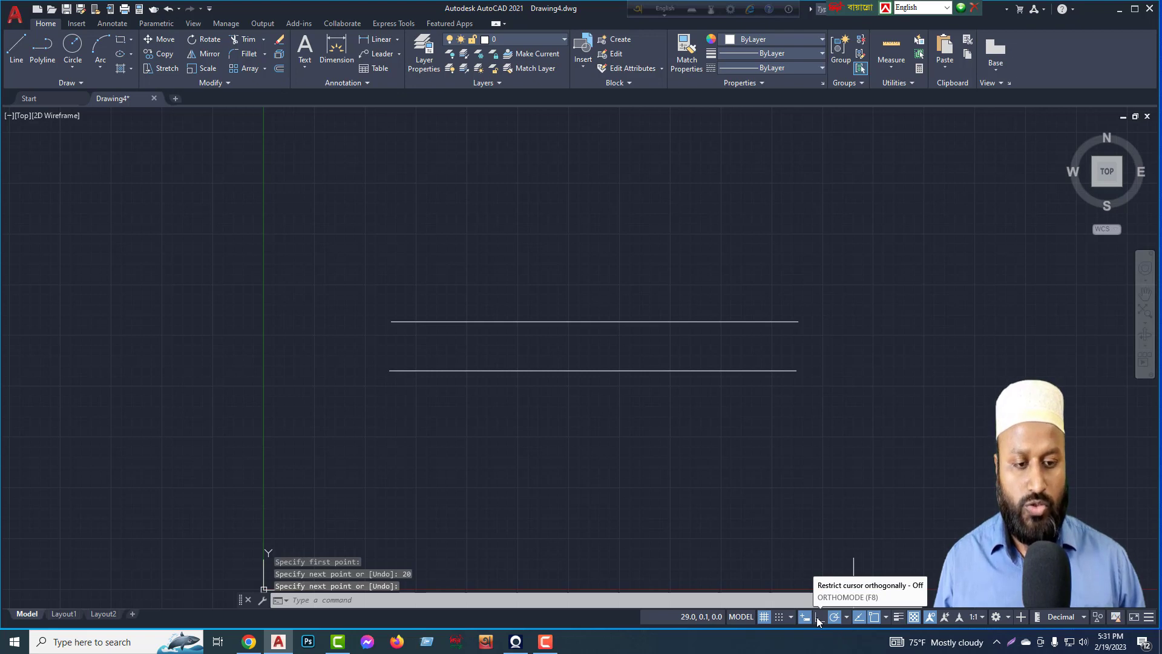
# Turn on ortho mode while trying a line above the existing ones, toggling it off and on again to compare cursor movement.
pyautogui.click(14, 56)
pyautogui.click(394, 261)
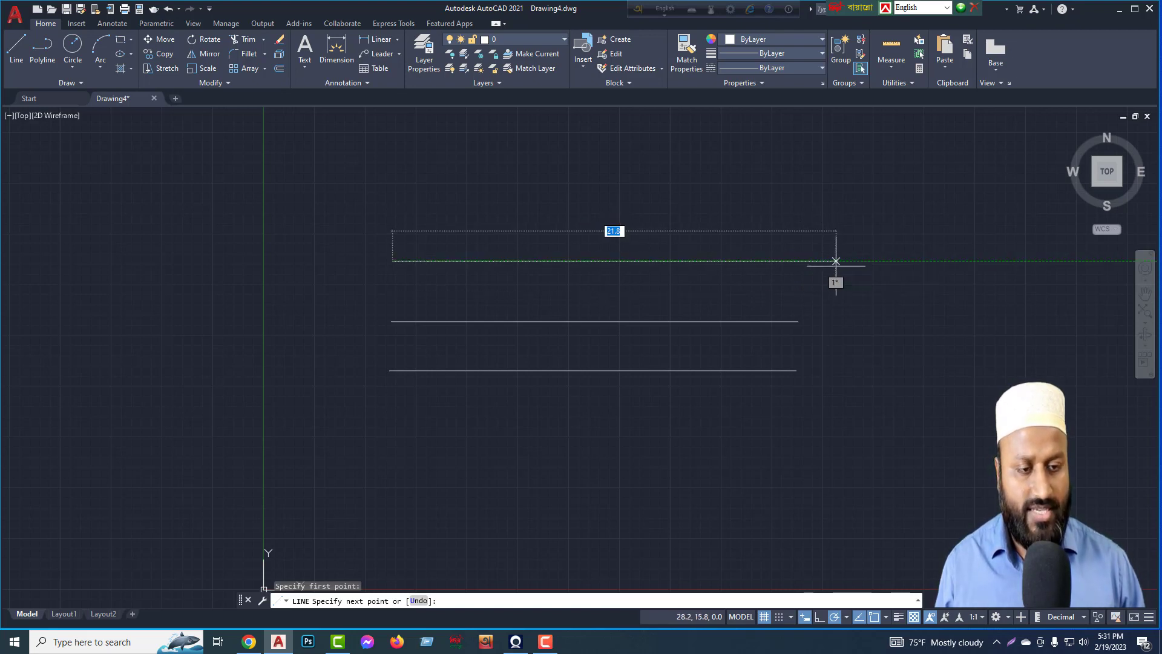
pyautogui.click(818, 617)
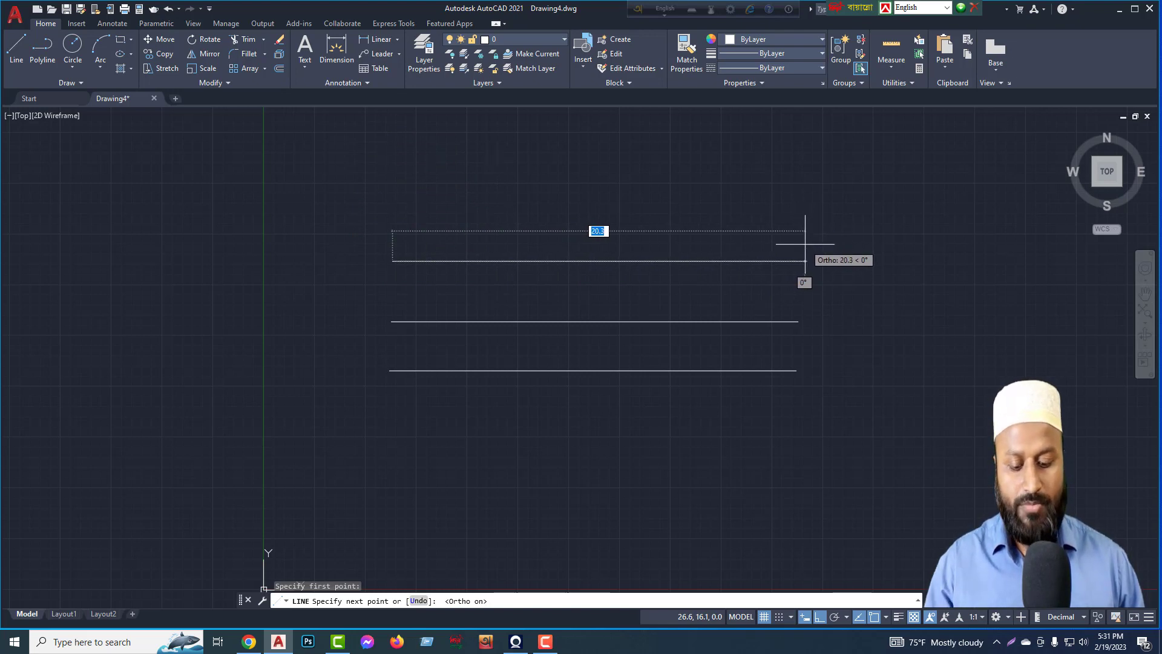
pyautogui.press('F8')
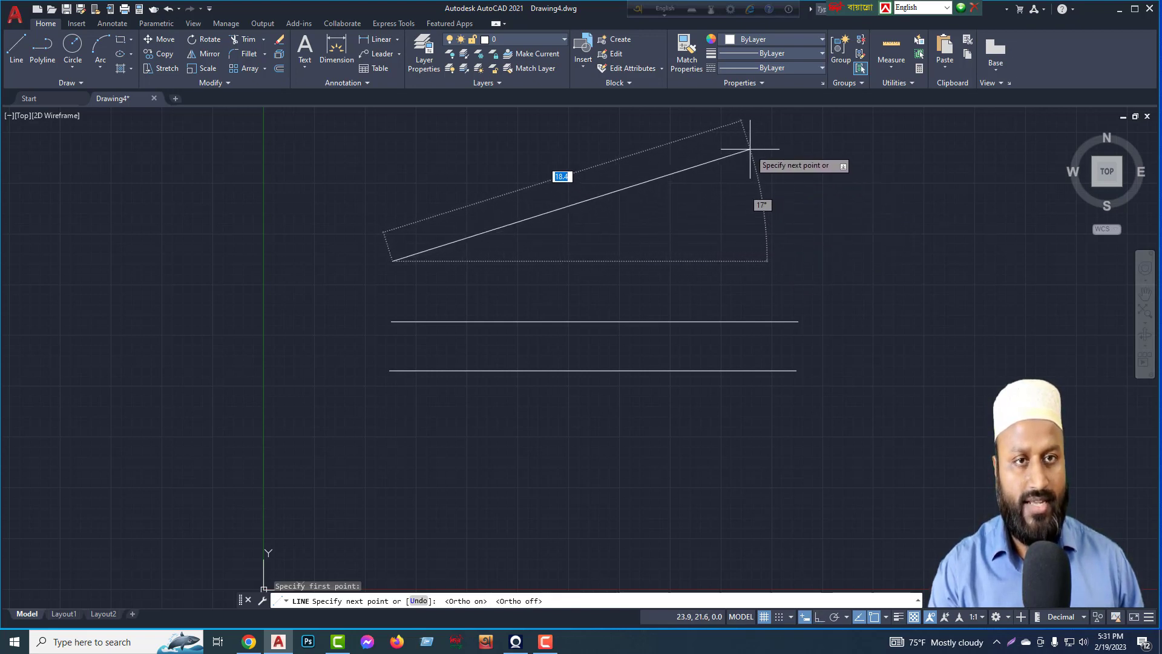
pyautogui.press('F8')
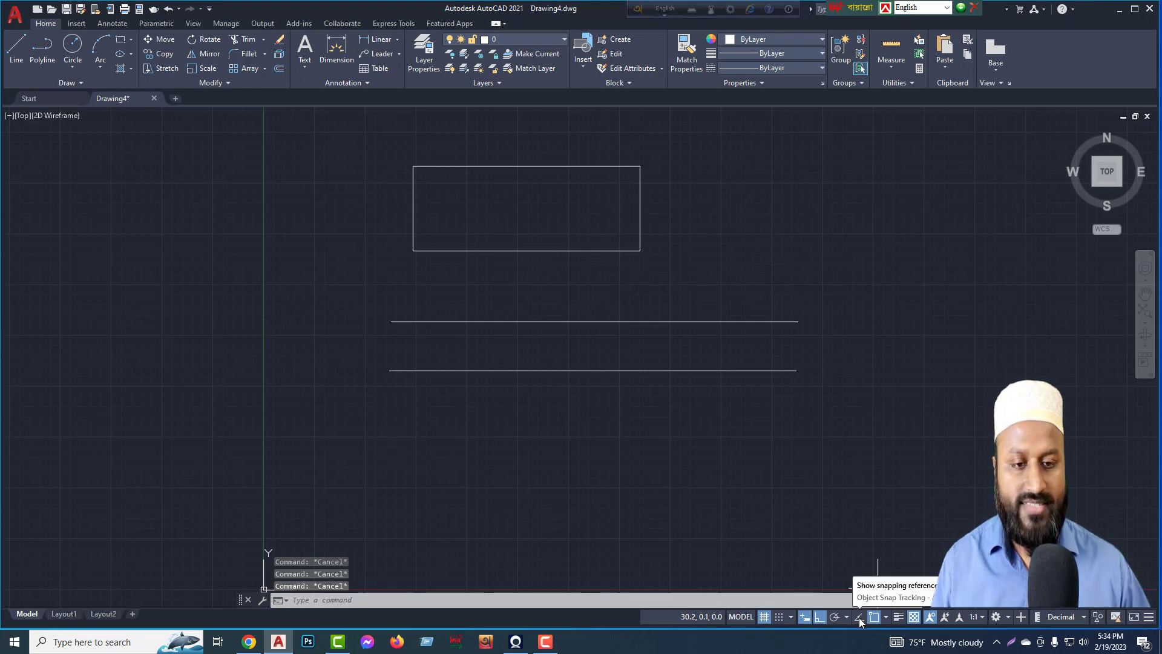
# Turn on object snap tracking and draw a circle with a radius of about 1.3 mm at the rectangle's centre.
pyautogui.click(72, 67)
pyautogui.click(85, 89)
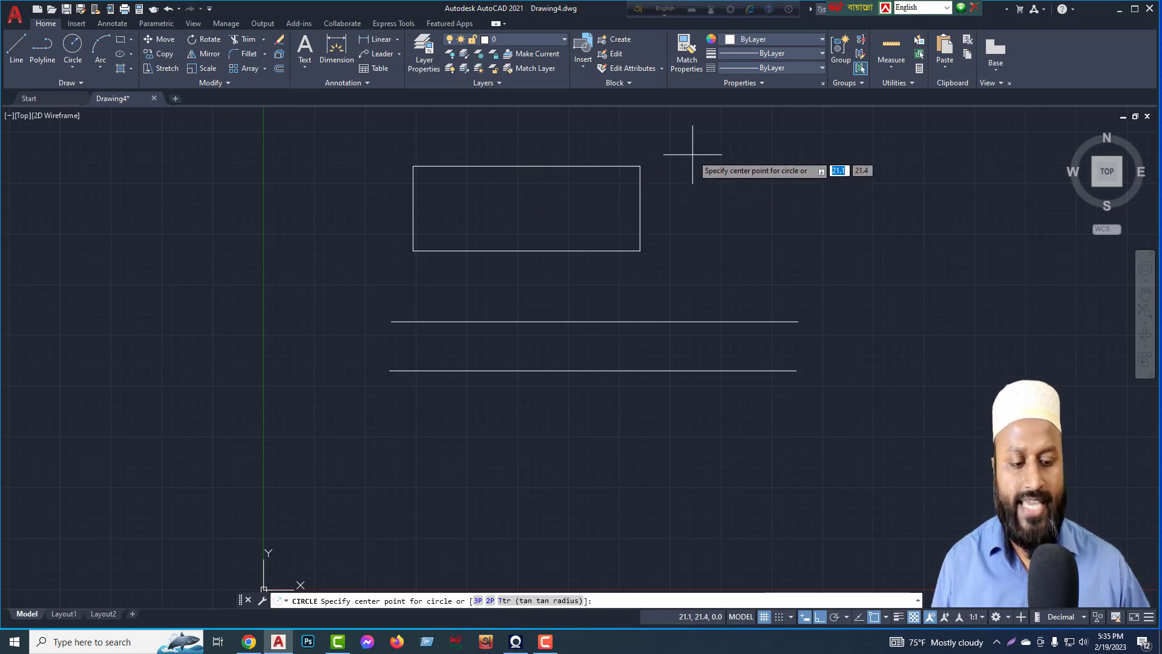
pyautogui.click(859, 617)
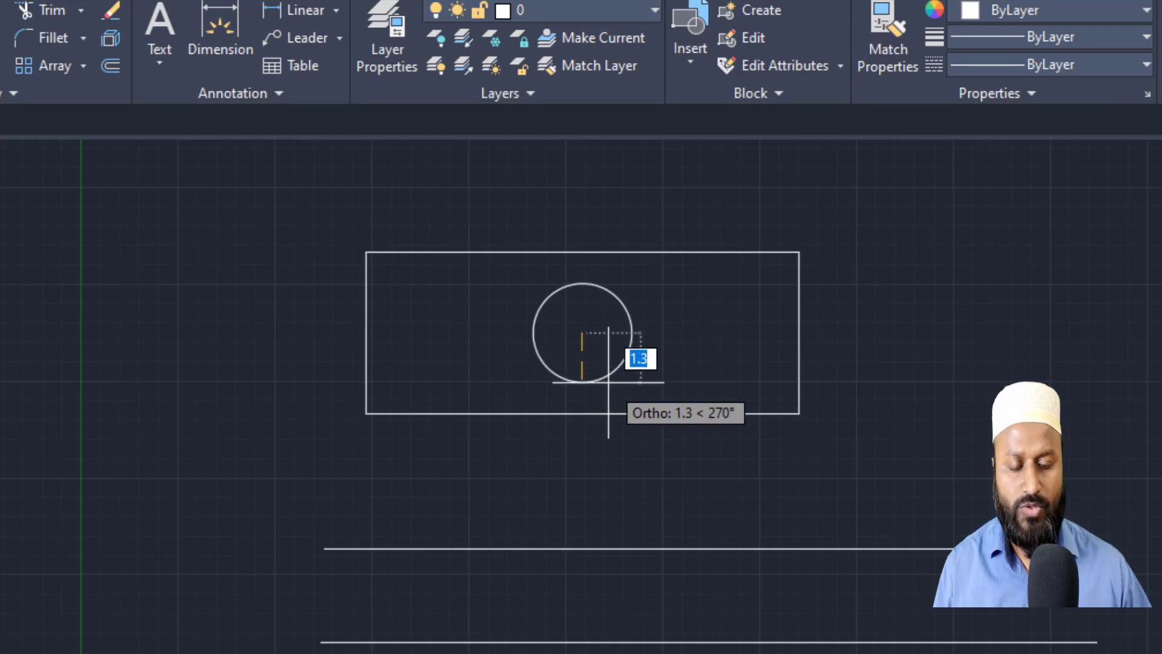
pyautogui.click(609, 380)
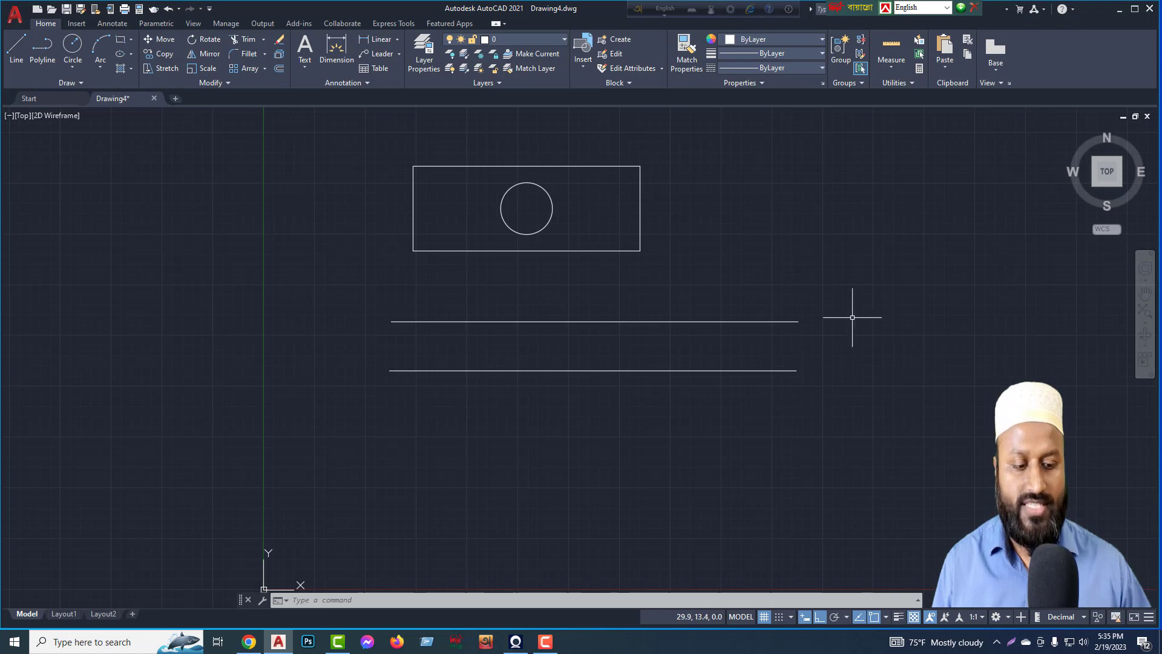
# Review the object snap modes and draw a smaller circle centred on the midpoint of the rectangle's right edge.
pyautogui.click(887, 617)
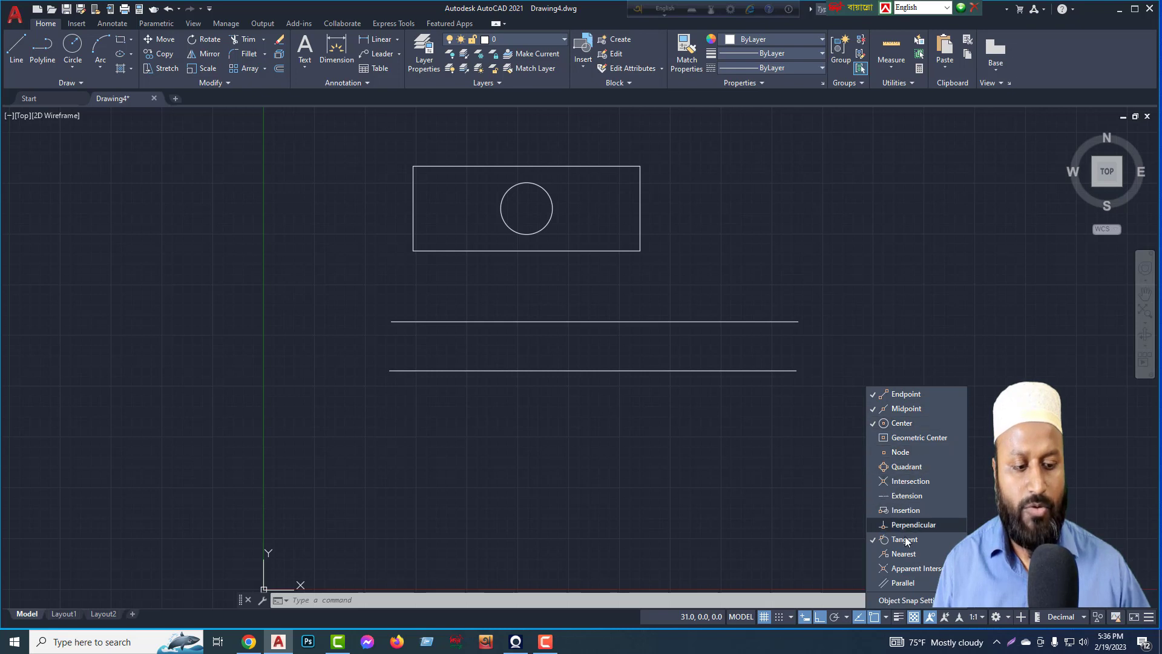
pyautogui.click(839, 350)
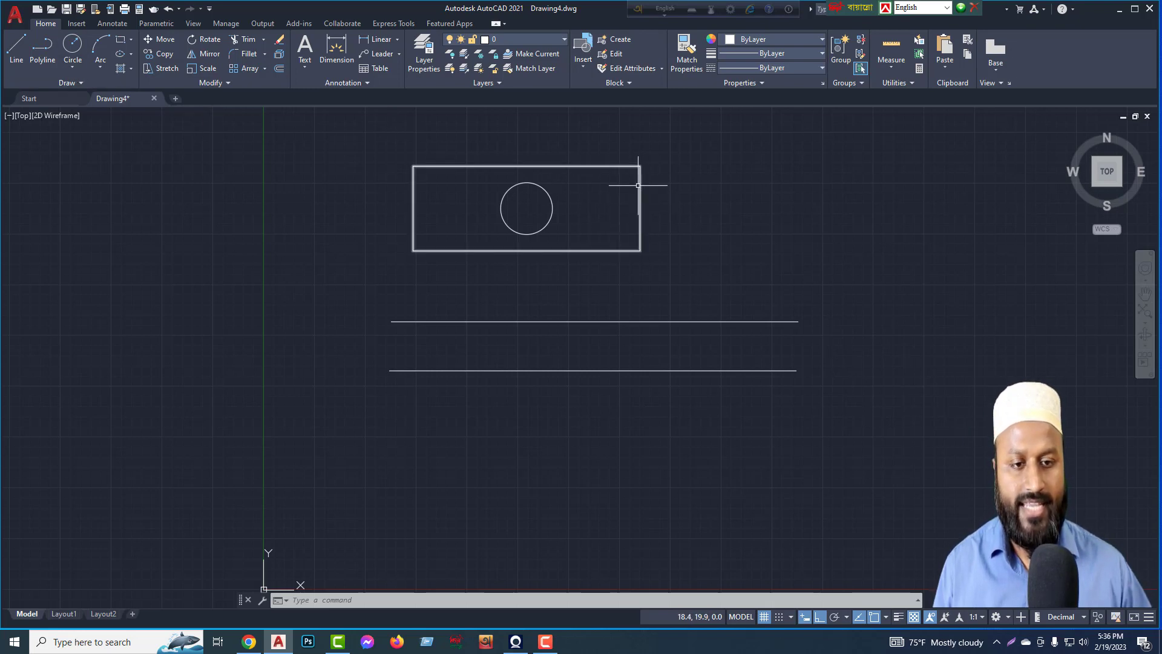
pyautogui.click(71, 65)
pyautogui.click(91, 86)
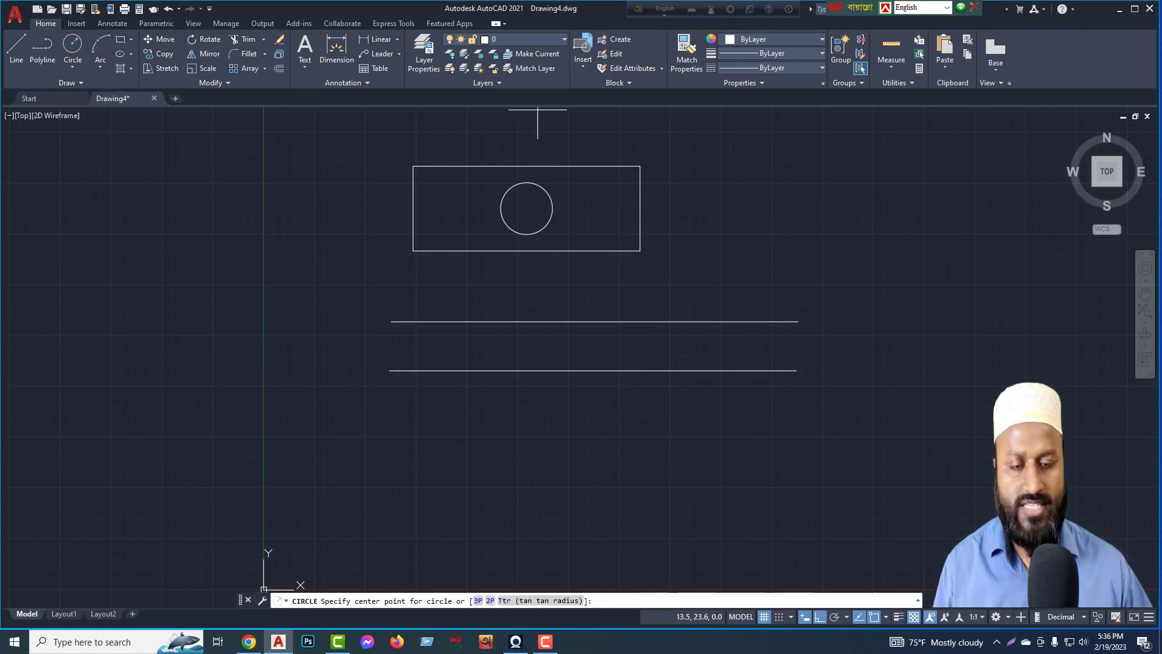
pyautogui.click(640, 209)
pyautogui.click(659, 219)
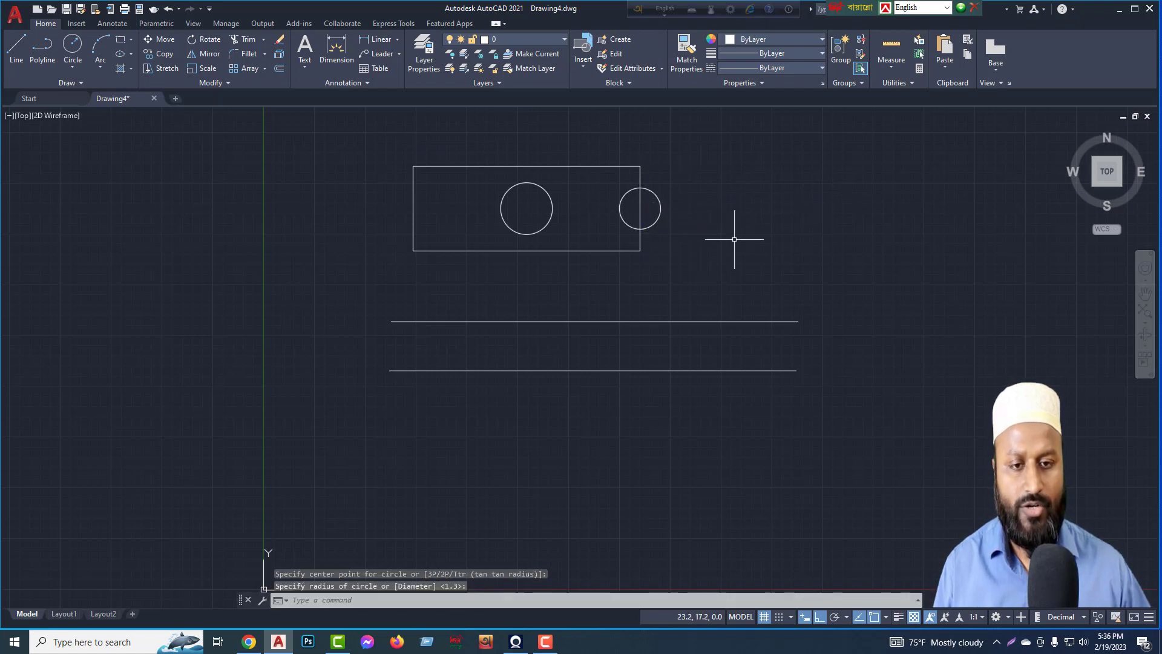
# Try the snap points on the rectangle with the Circle command and review which object snap modes are enabled.
pyautogui.click(71, 66)
pyautogui.click(93, 90)
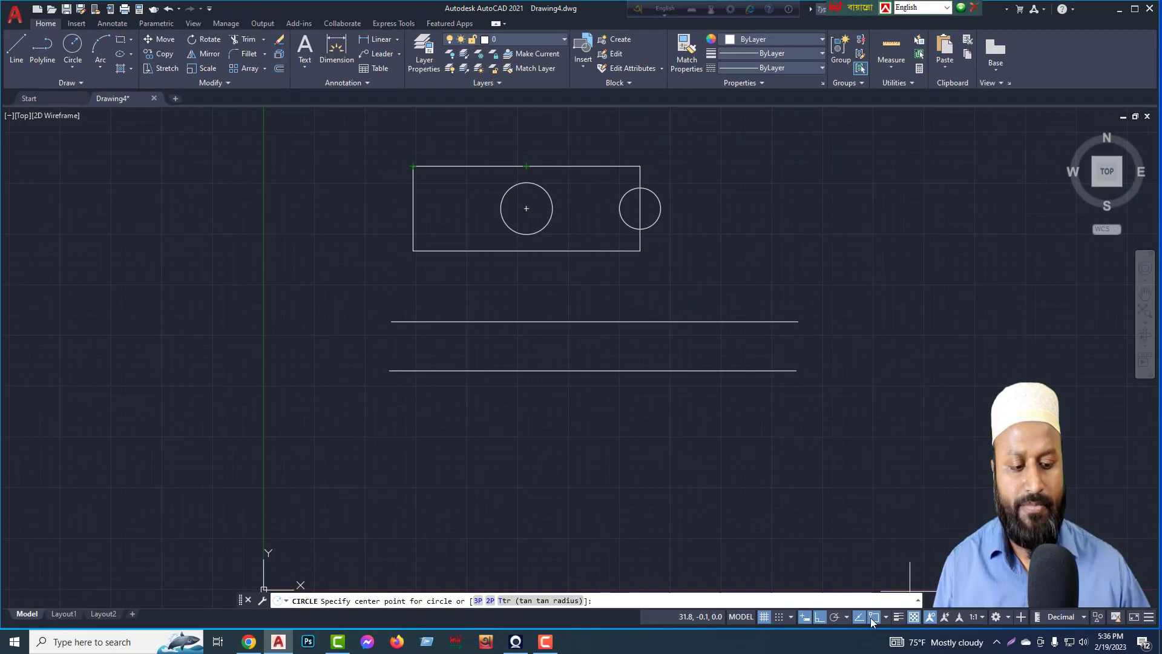
pyautogui.click(885, 617)
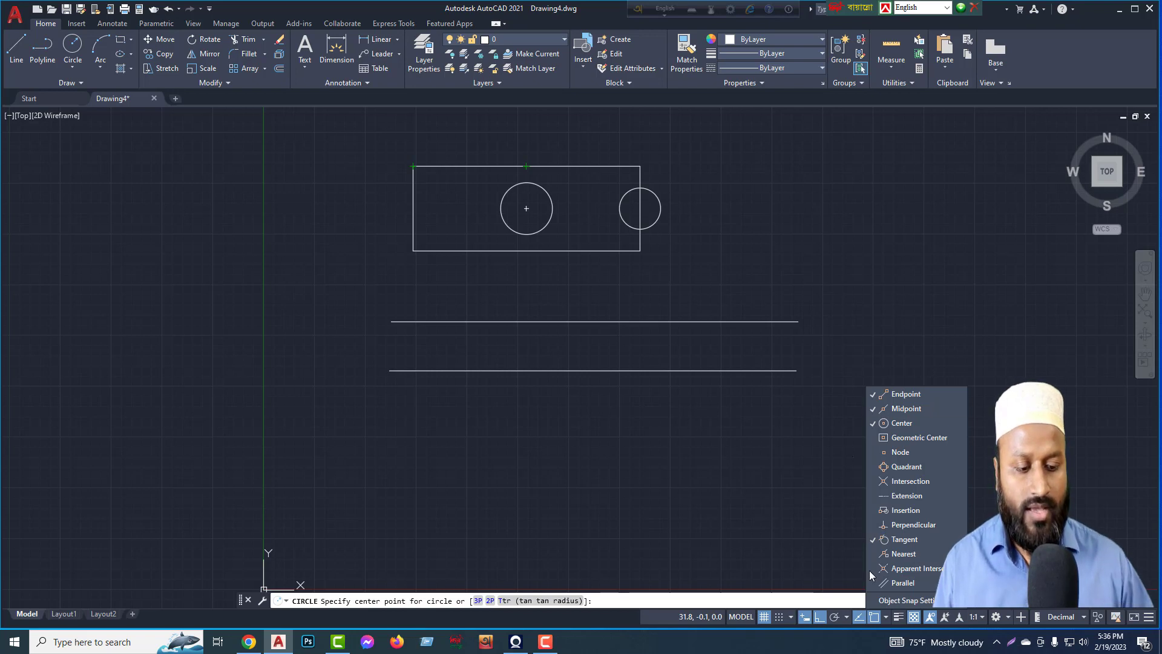
pyautogui.click(827, 550)
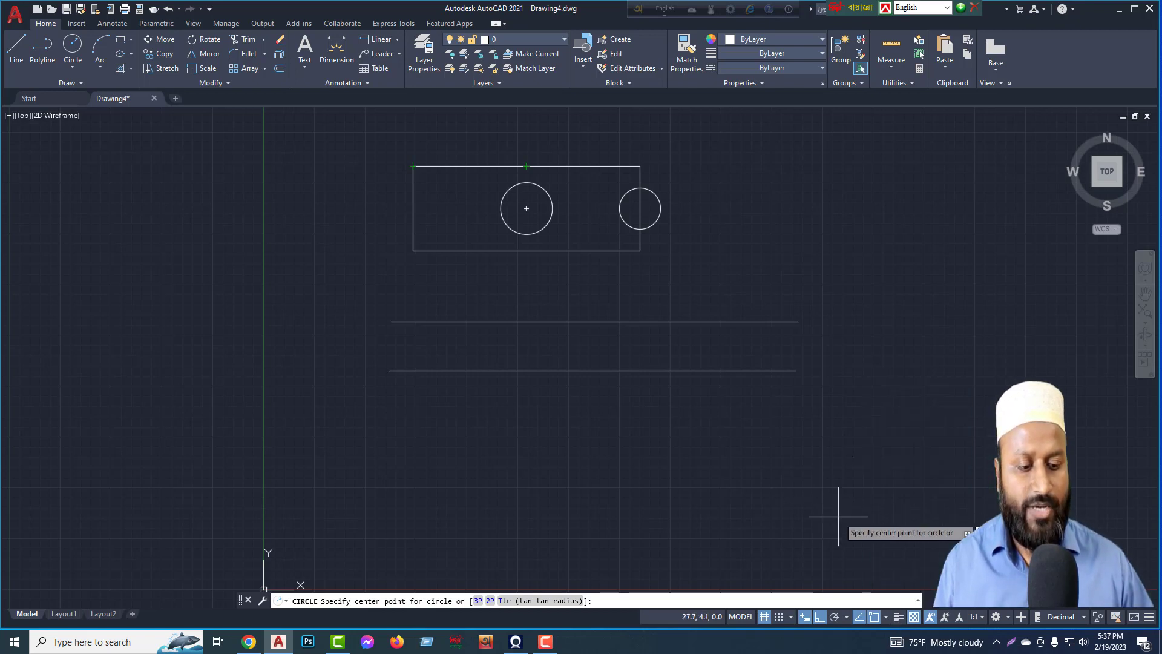
pyautogui.press('Escape')
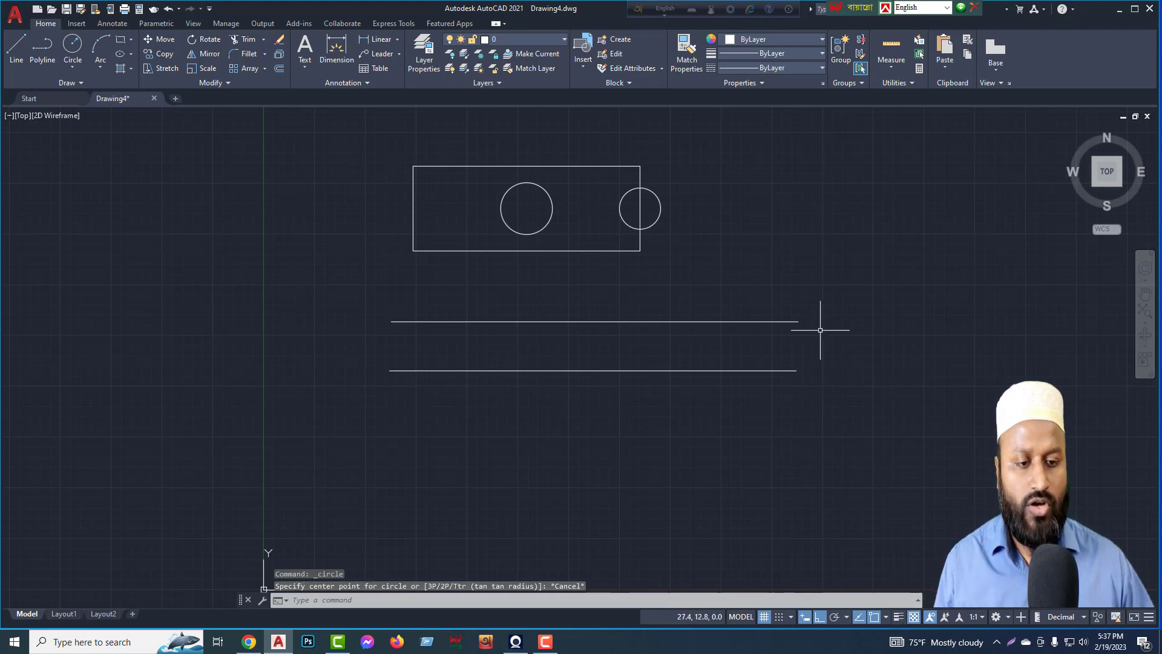
# Set the lineweight of the upper horizontal line to 0.30 mm.
pyautogui.click(766, 322)
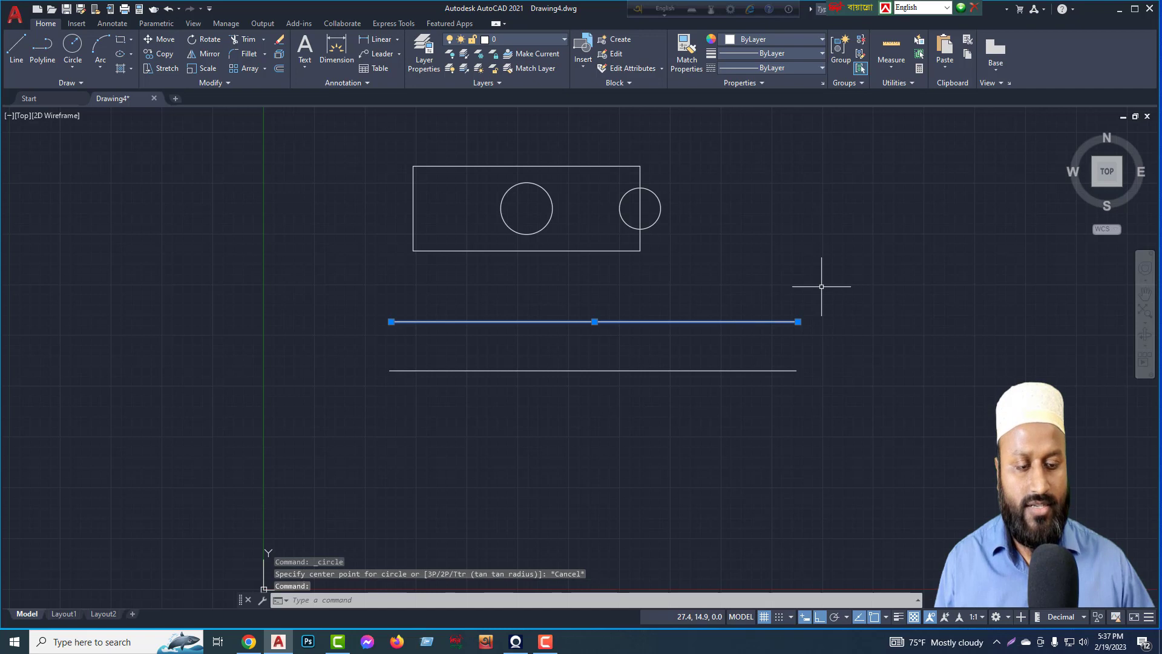
pyautogui.click(822, 53)
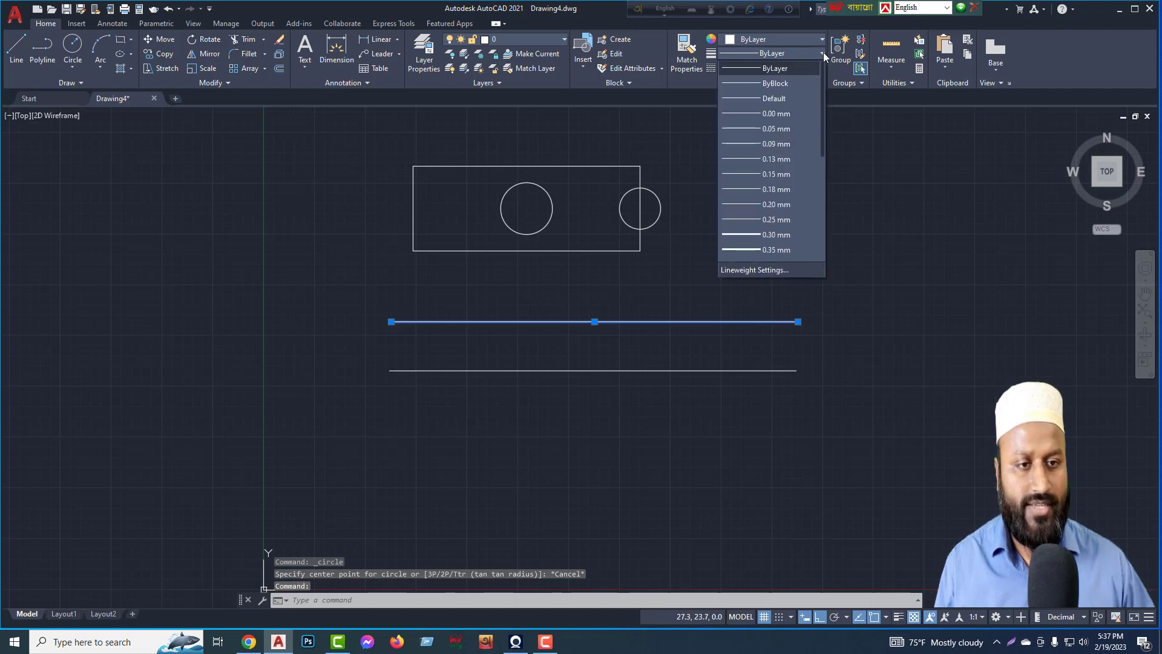
pyautogui.click(778, 235)
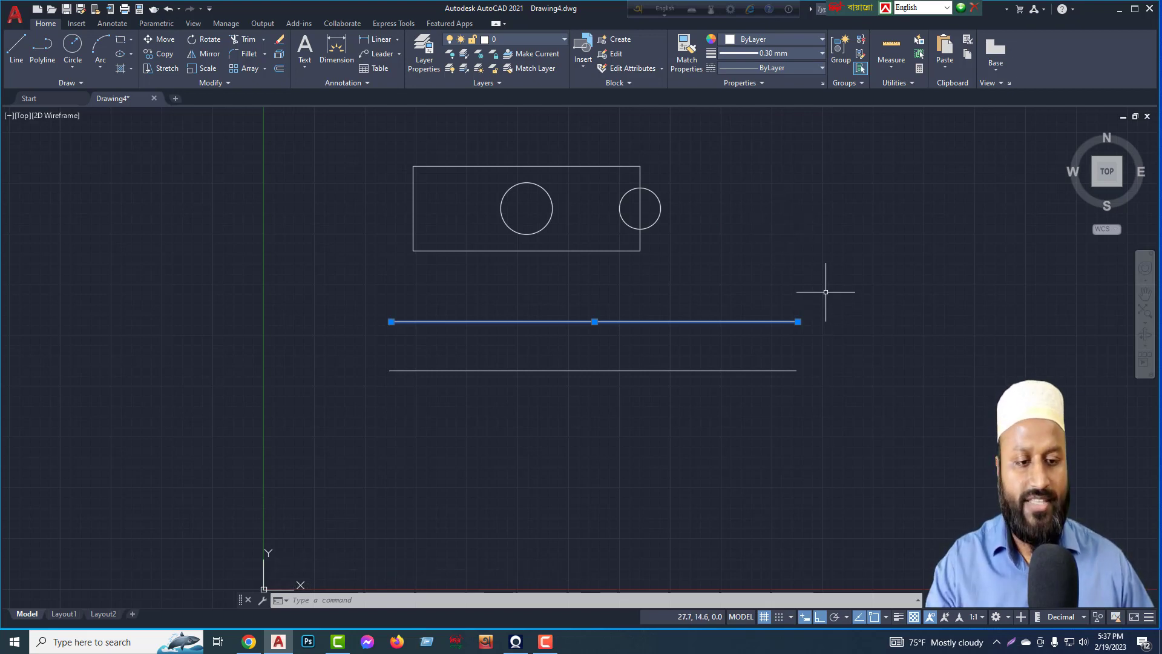
pyautogui.press('Escape')
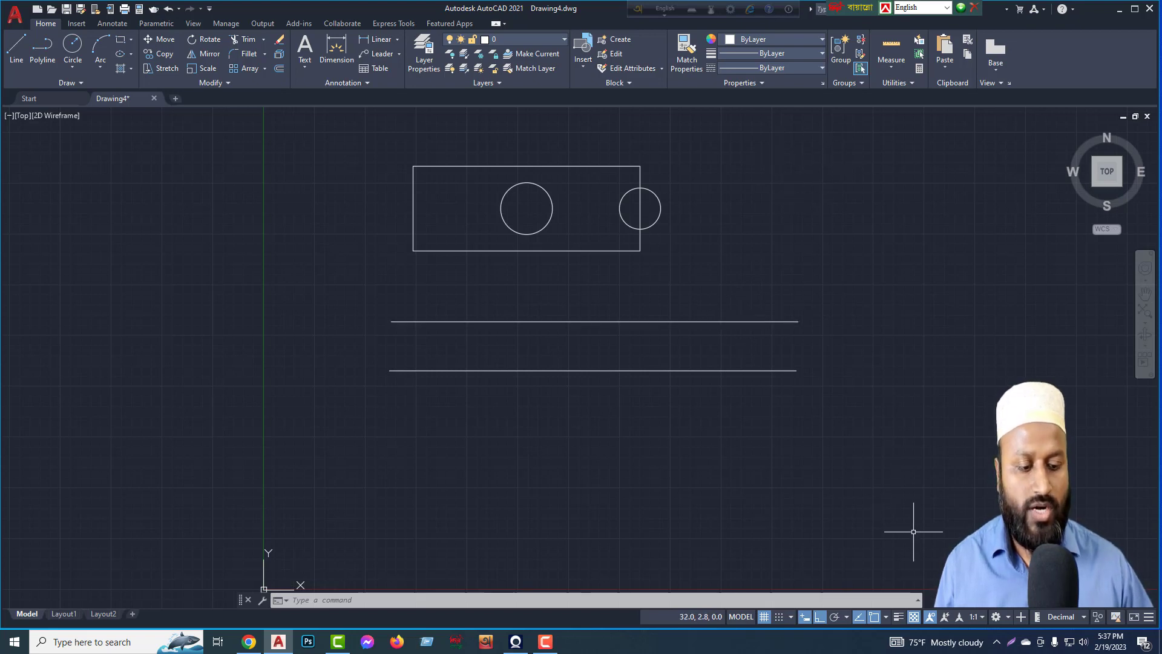
# Turn on the lineweight display and compare the thickness of the two horizontal lines up close.
pyautogui.click(899, 617)
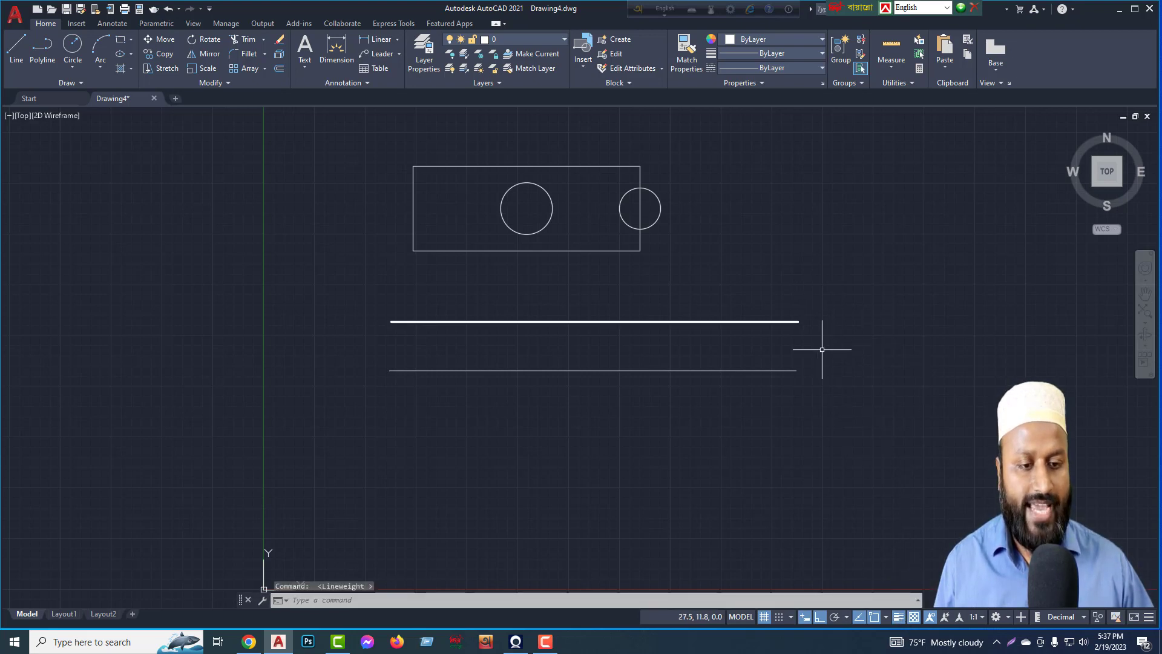
pyautogui.scroll(2, 693, 315)
pyautogui.scroll(5, 727, 330)
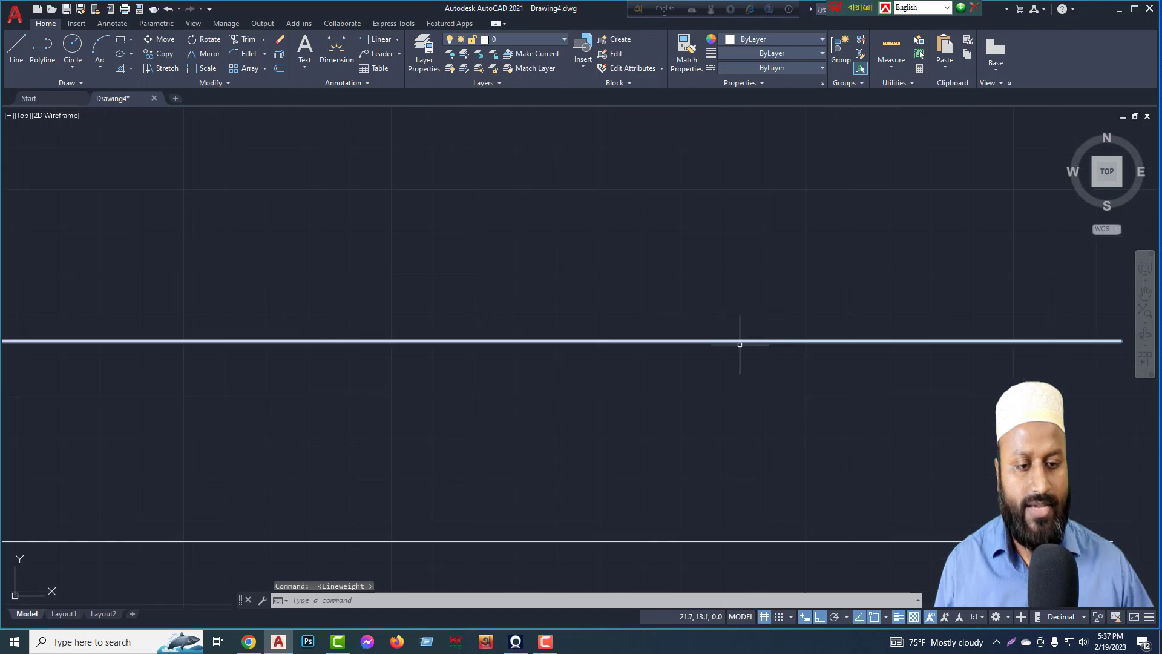
pyautogui.scroll(-3, 739, 340)
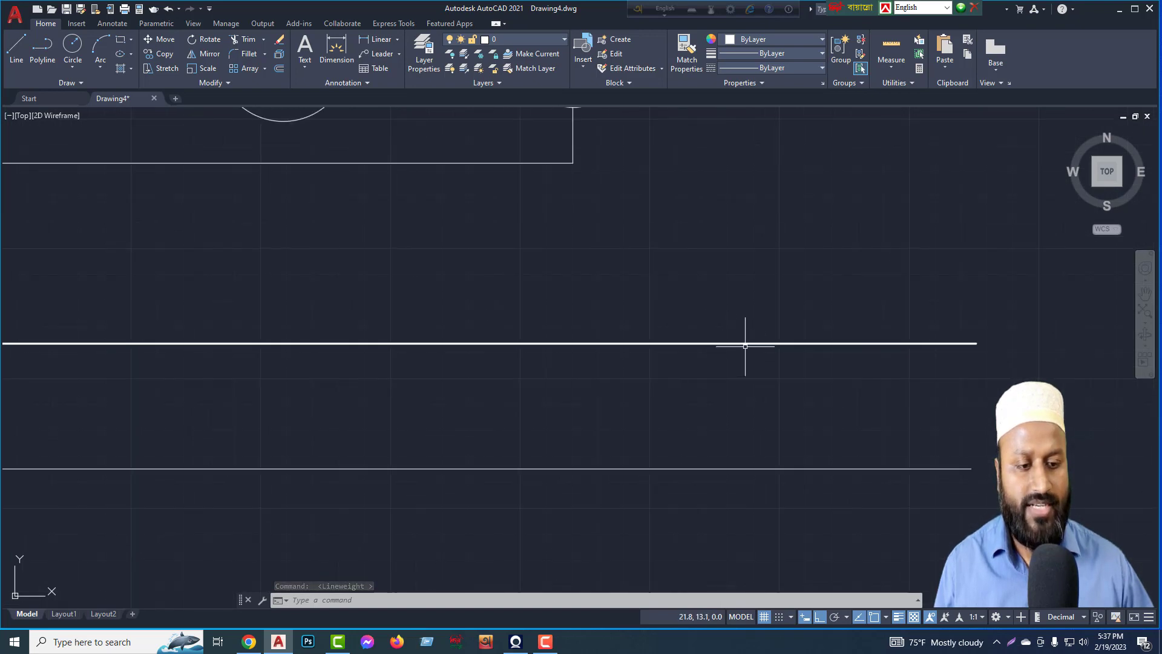
pyautogui.scroll(-2, 745, 346)
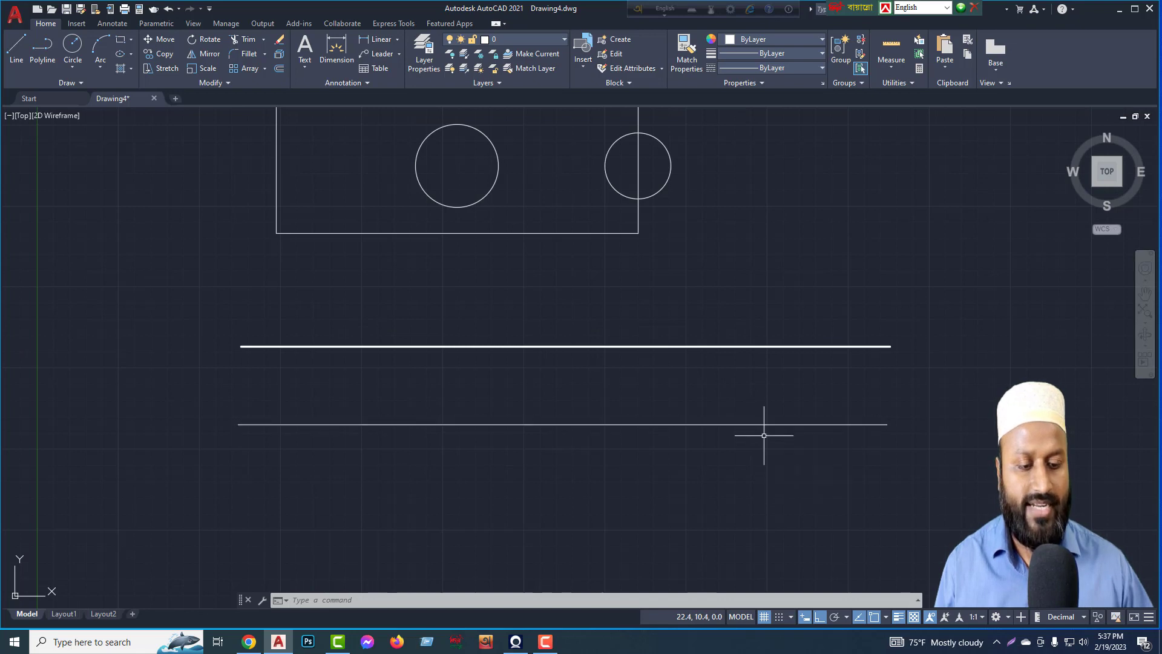
pyautogui.scroll(-2, 763, 425)
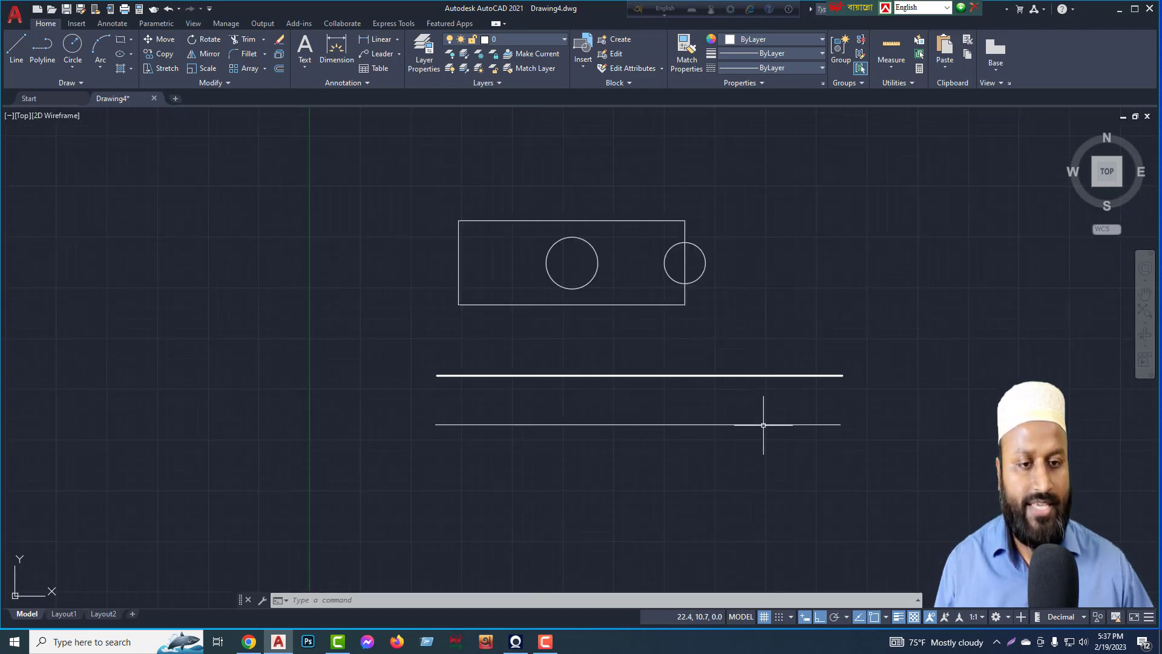
# Set the lineweight of the circle on the rectangle's right edge to 0.35 mm and turn off the lineweight display.
pyautogui.click(704, 256)
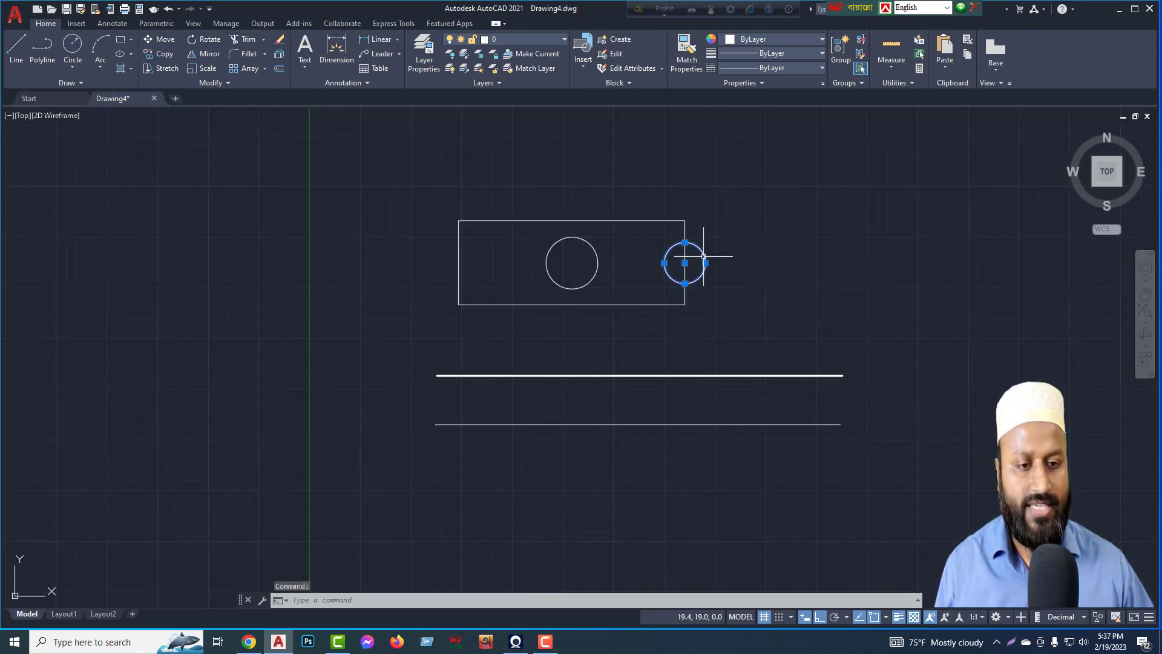
pyautogui.click(821, 54)
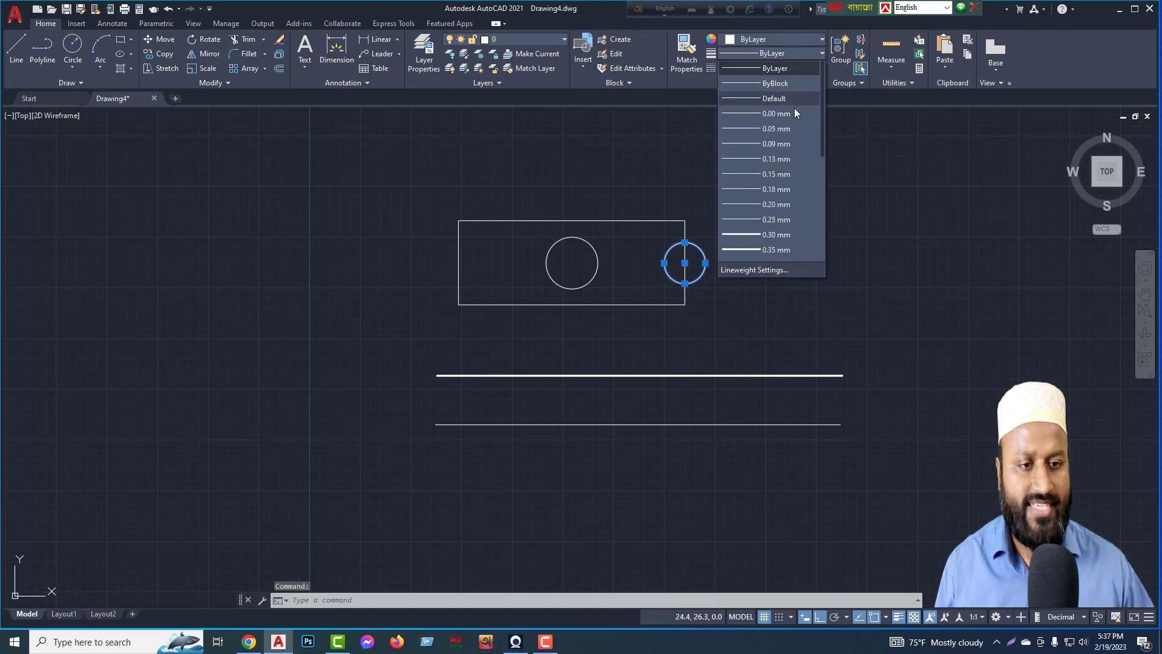
pyautogui.click(776, 249)
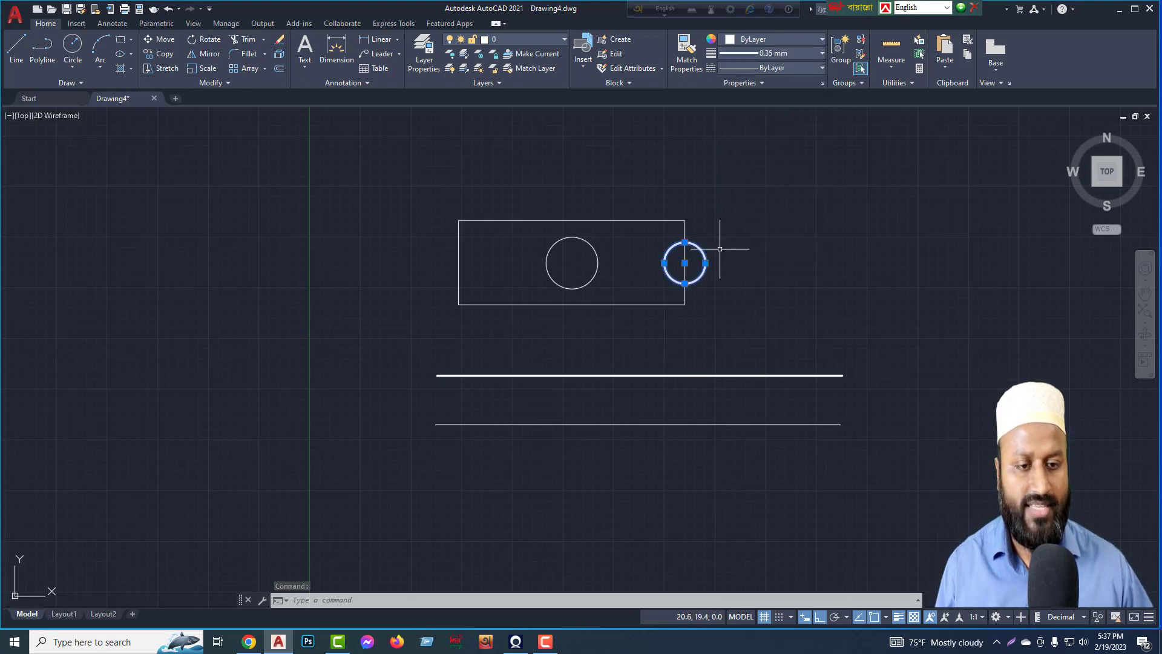
pyautogui.scroll(2, 699, 252)
pyautogui.press('Escape')
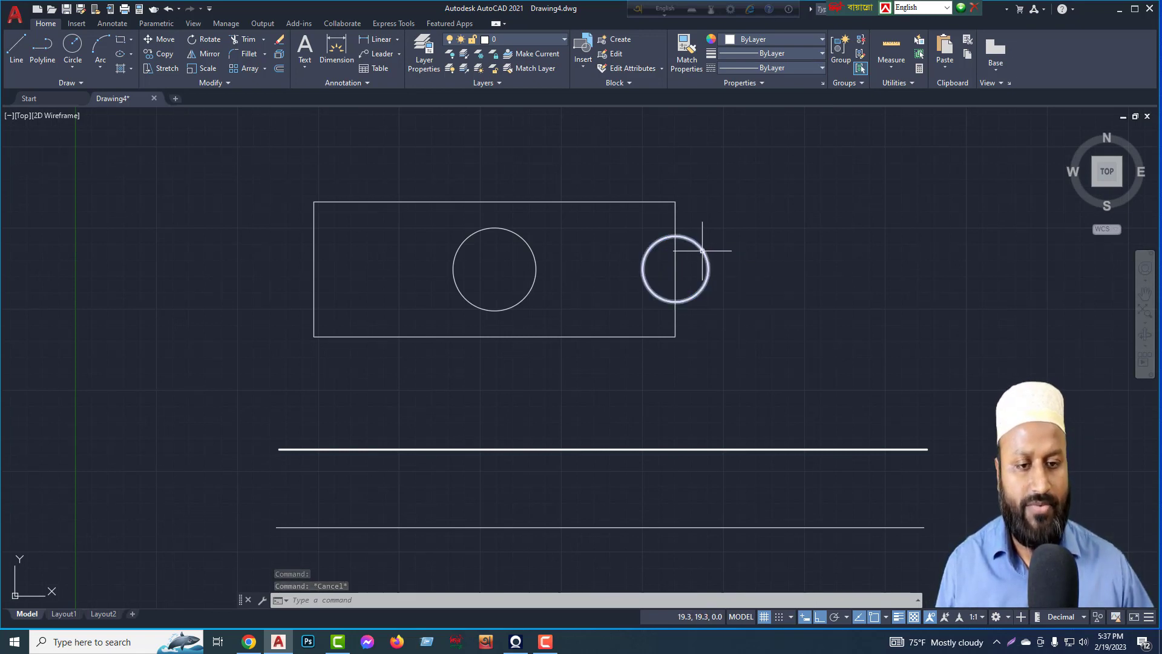
pyautogui.scroll(-1, 784, 320)
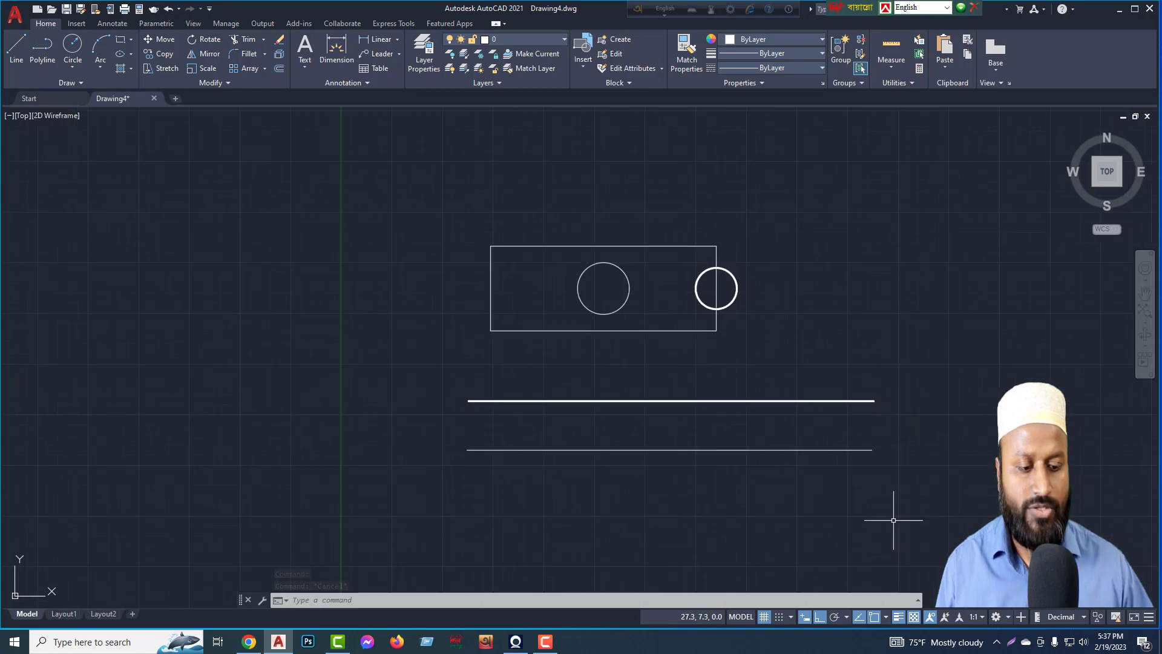
pyautogui.click(899, 616)
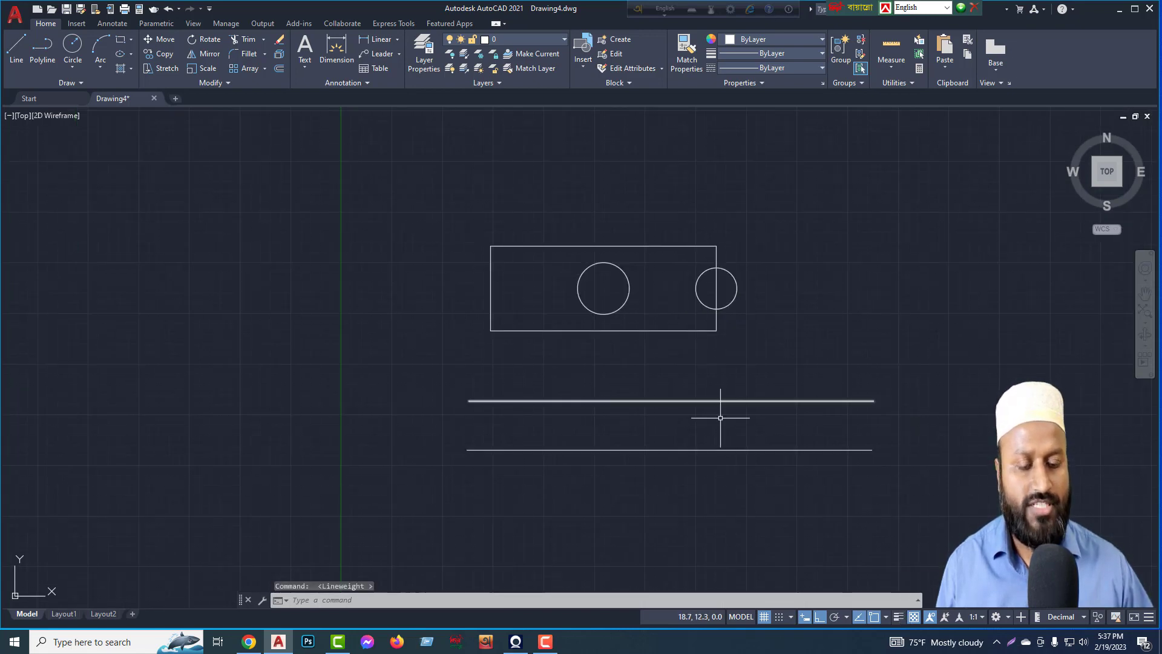